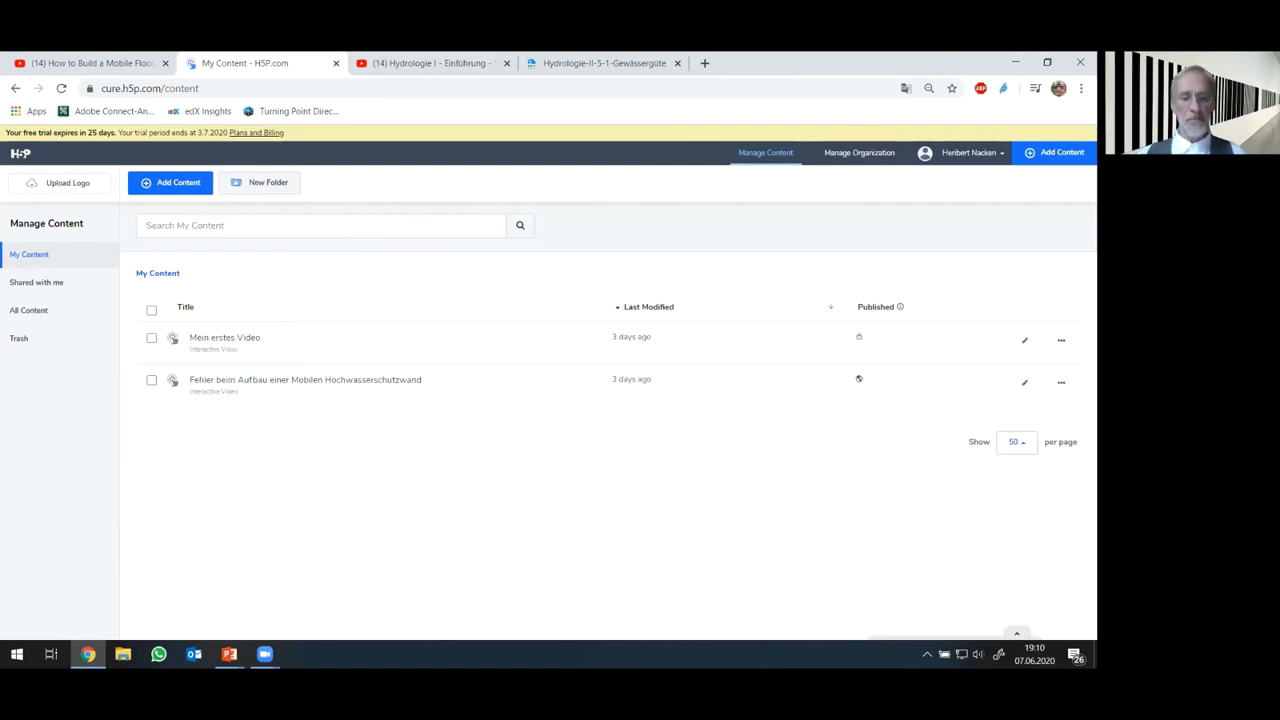
# Create new Interactive Video content and title it "H5P".
pyautogui.click(1065, 160)
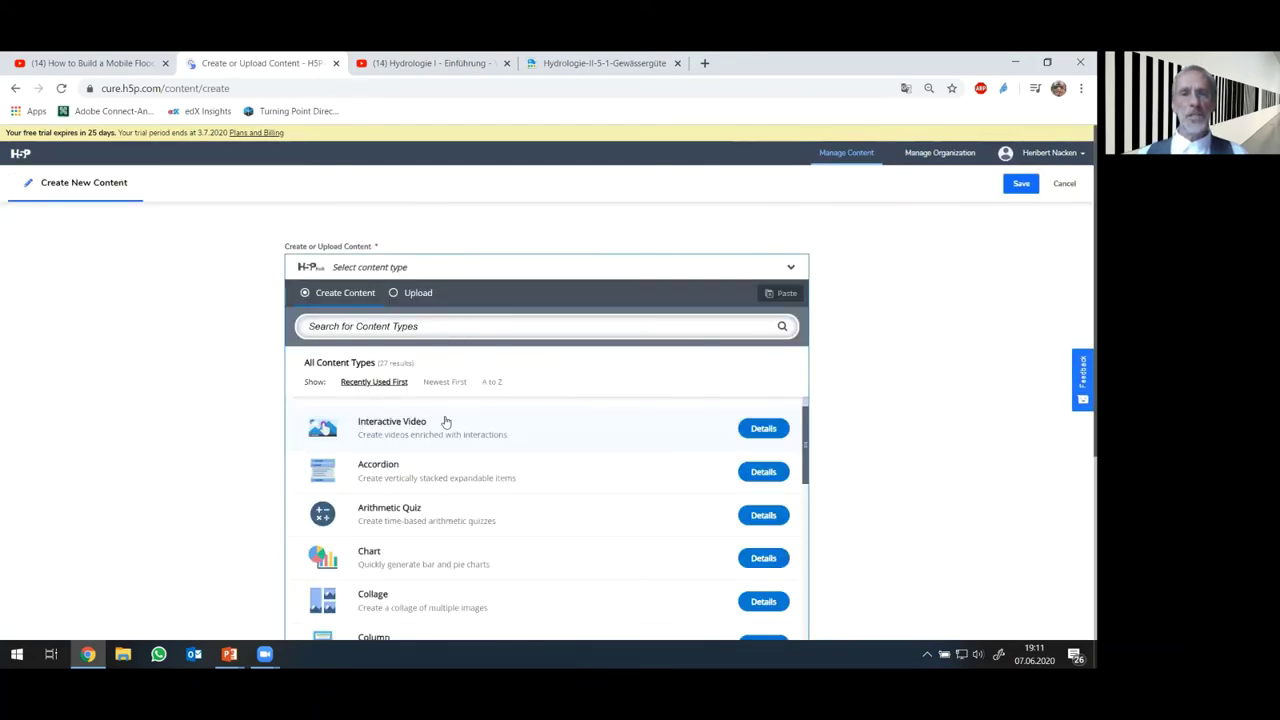
pyautogui.click(414, 428)
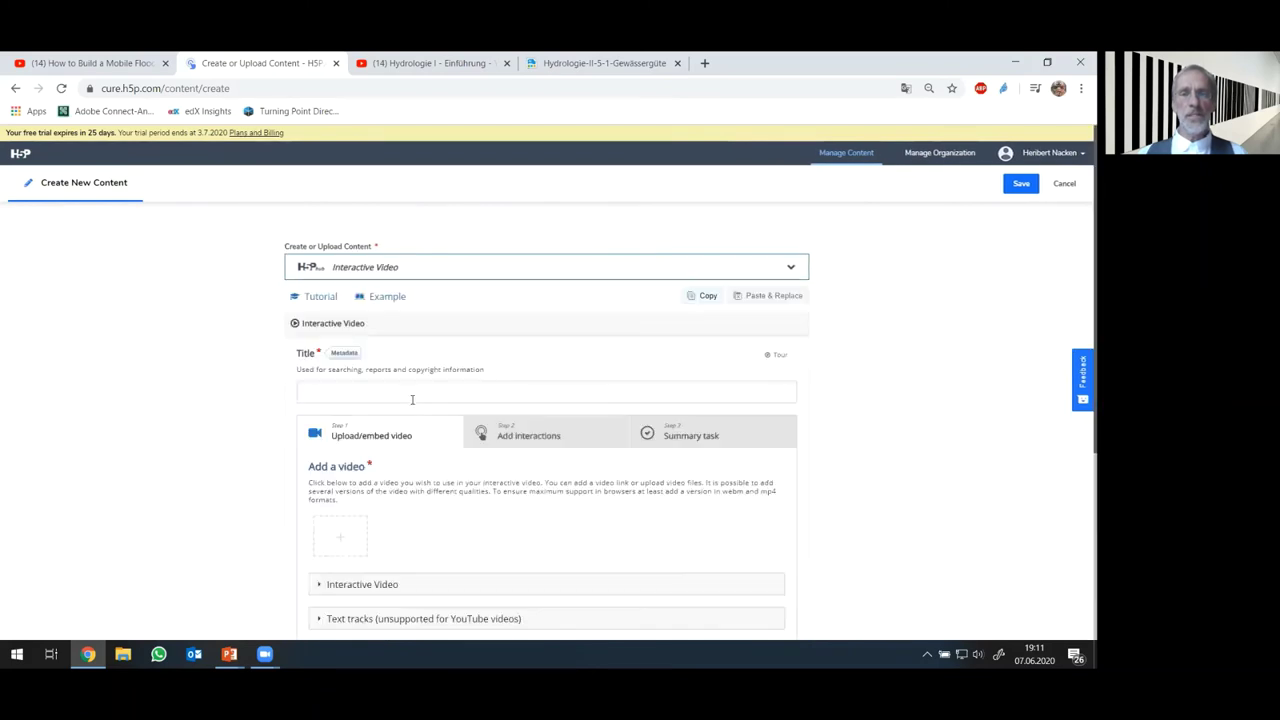
pyautogui.scroll(-1, 450, 310)
pyautogui.click(351, 319)
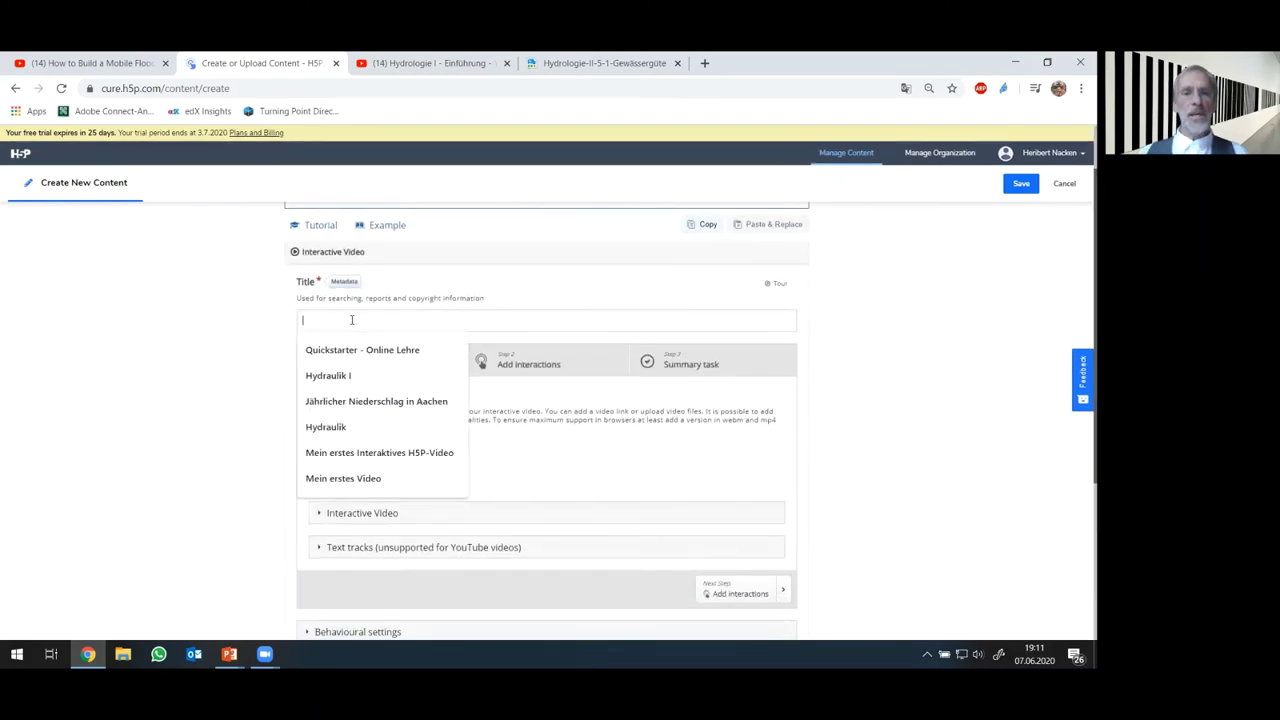
pyautogui.write('H5P')
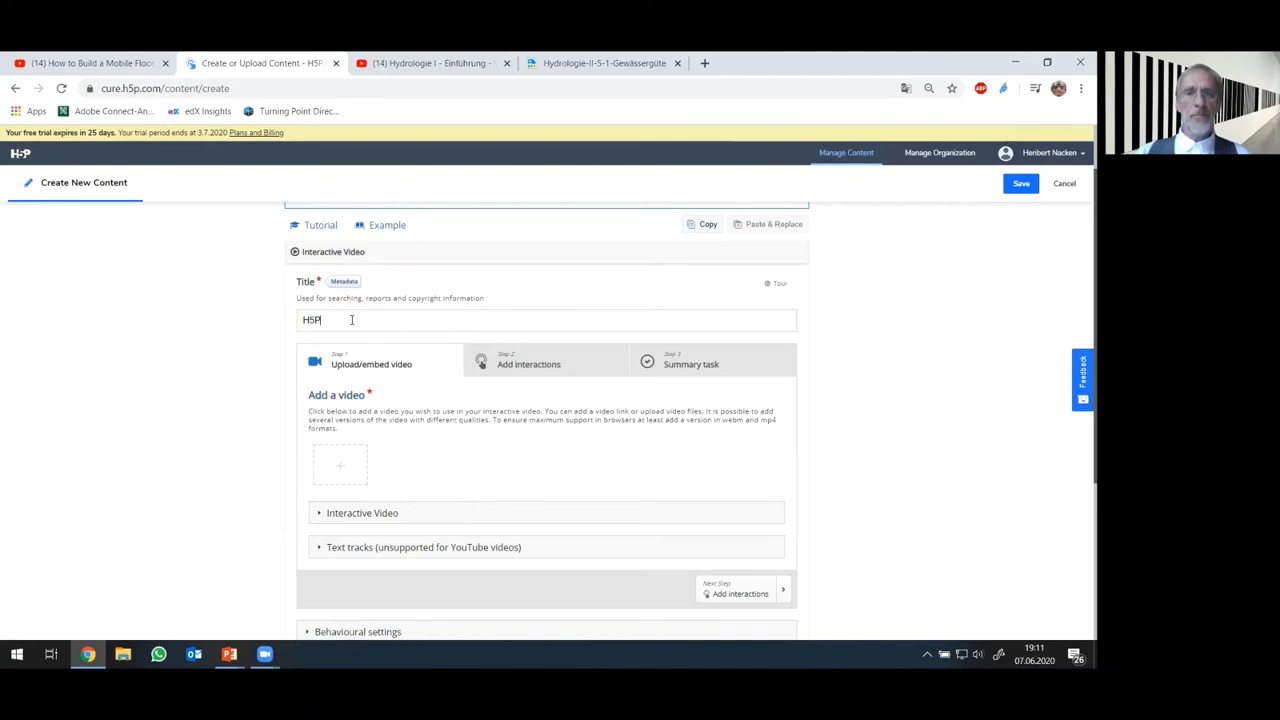
# Copy the link of the YouTube video "How to Build a Mobile Flood Protection Wall" and insert it as the interactive video's source.
pyautogui.click(341, 466)
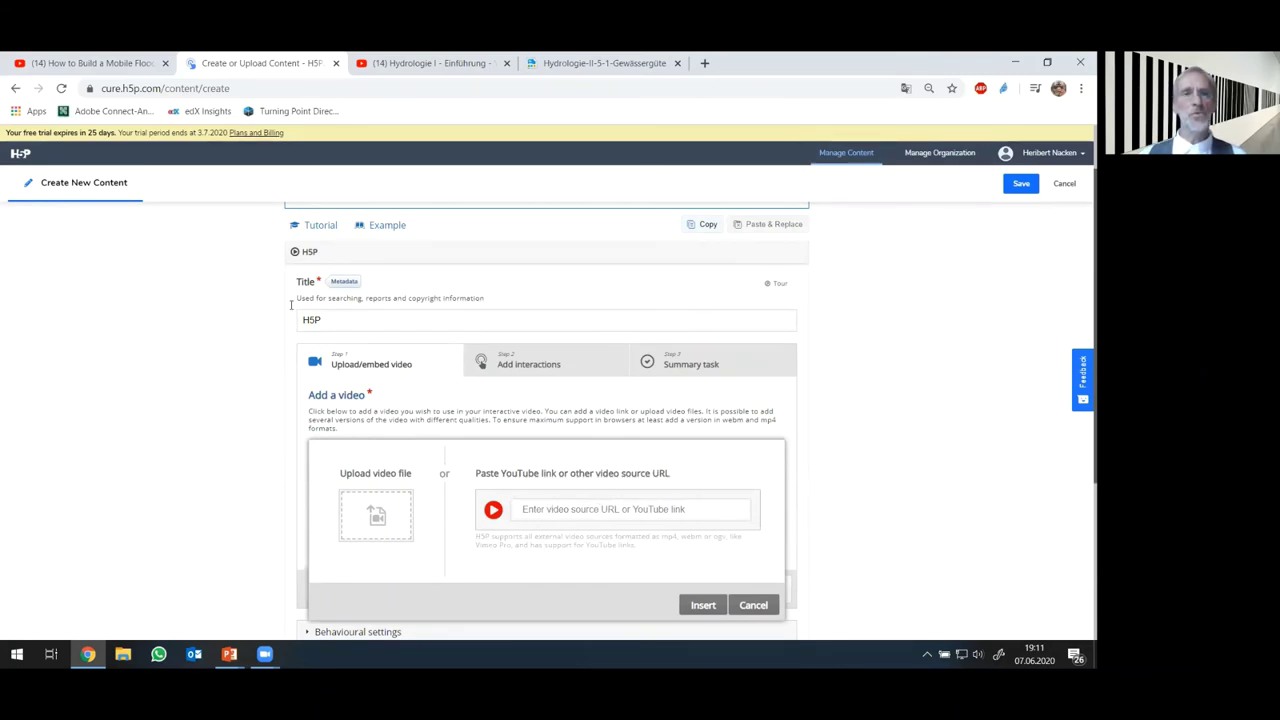
pyautogui.click(137, 64)
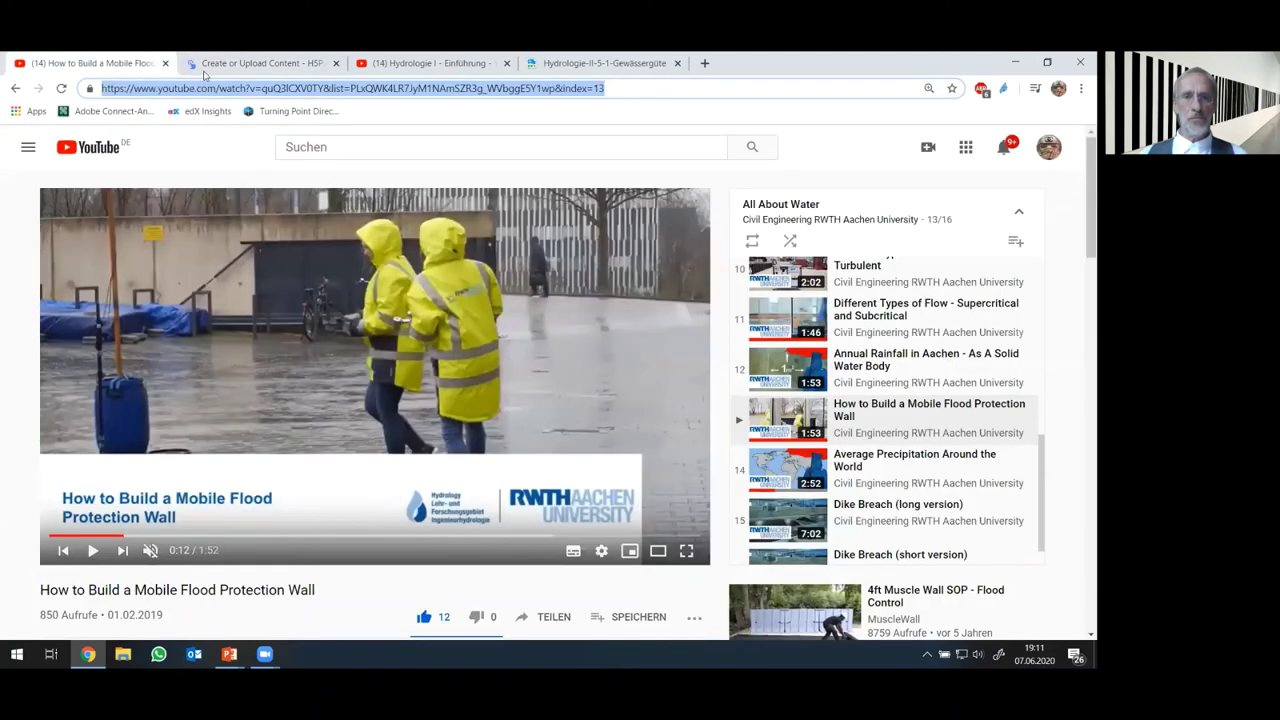
pyautogui.click(645, 88)
pyautogui.moveTo(645, 88); pyautogui.dragTo(90, 97)
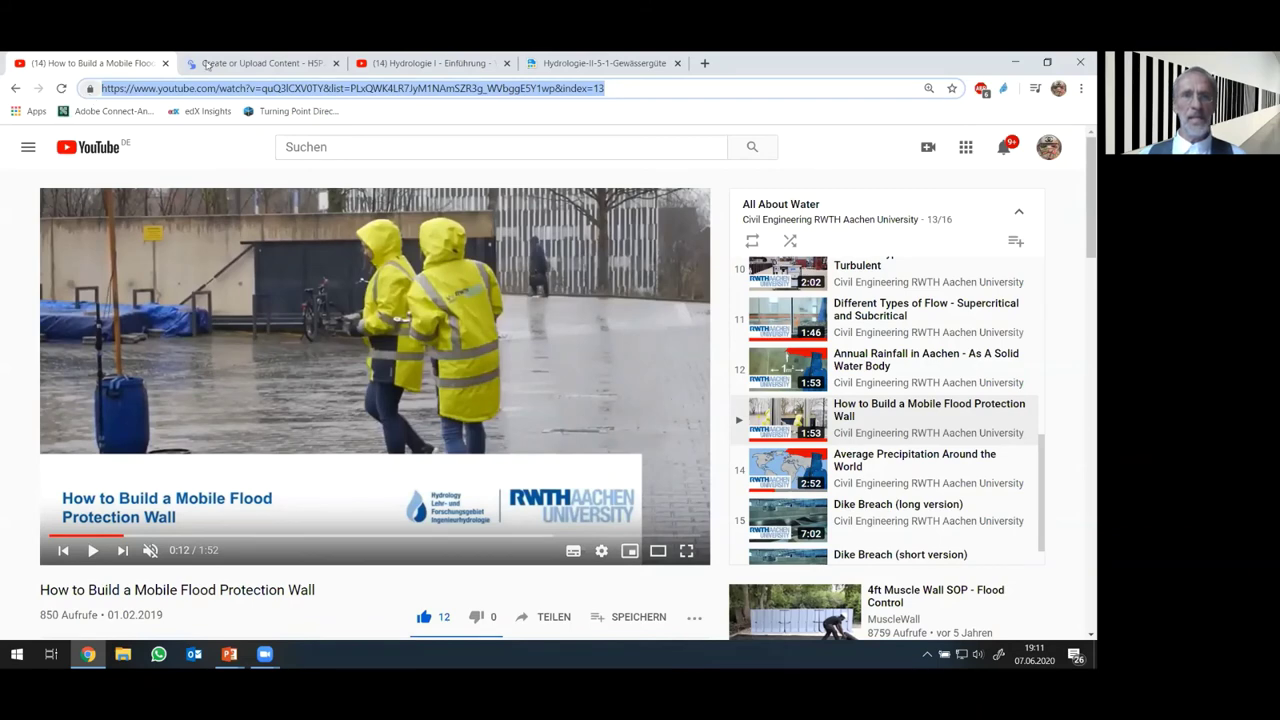
pyautogui.click(285, 66)
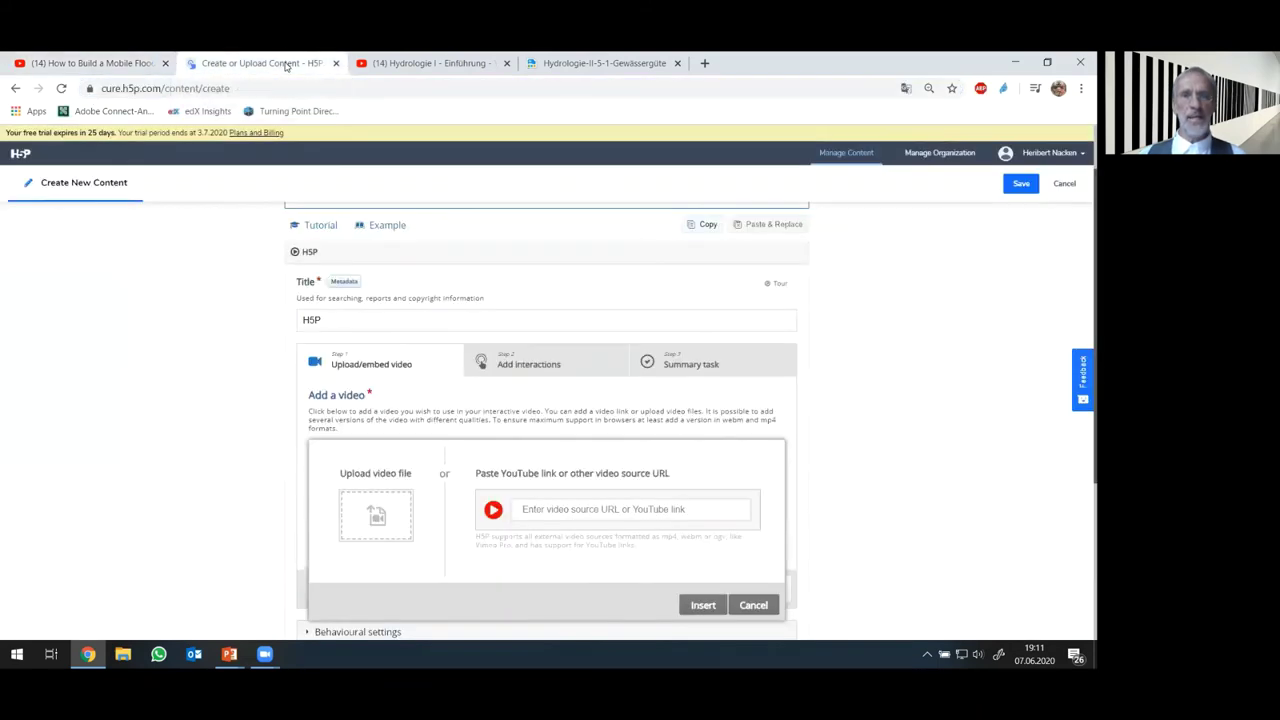
pyautogui.click(549, 510)
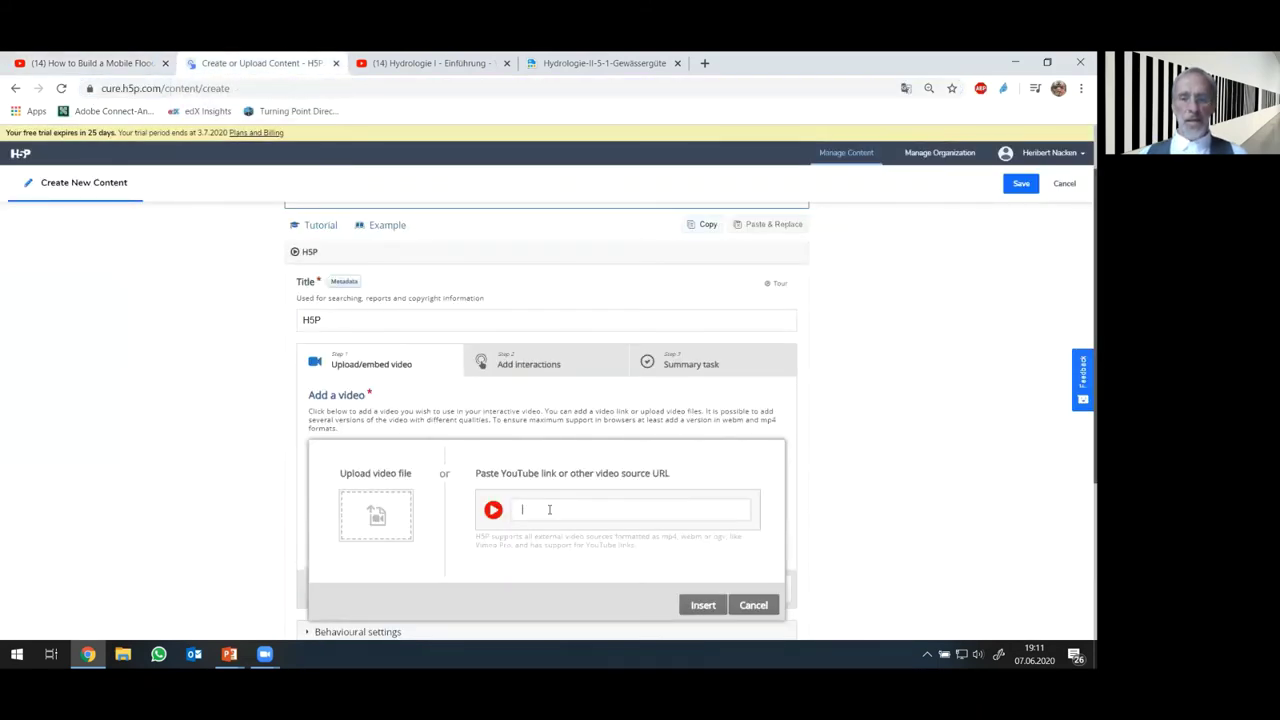
pyautogui.hotkey('ctrl', 'v')
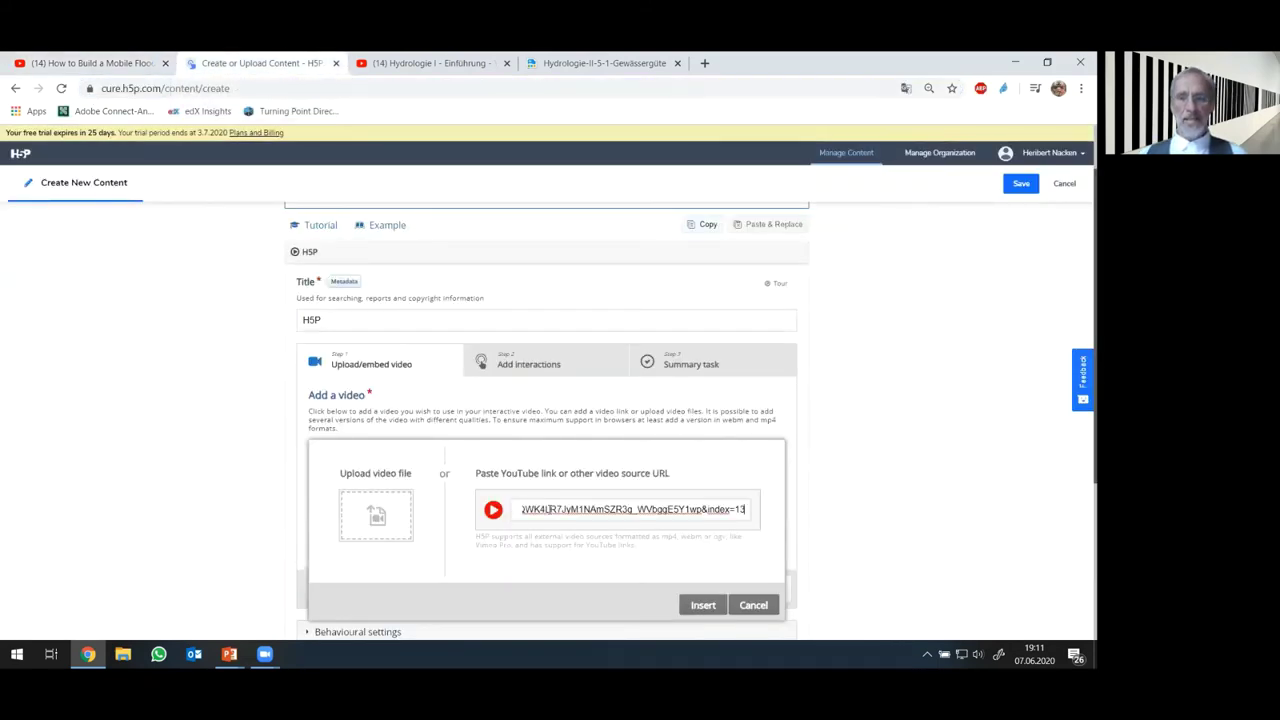
pyautogui.click(703, 606)
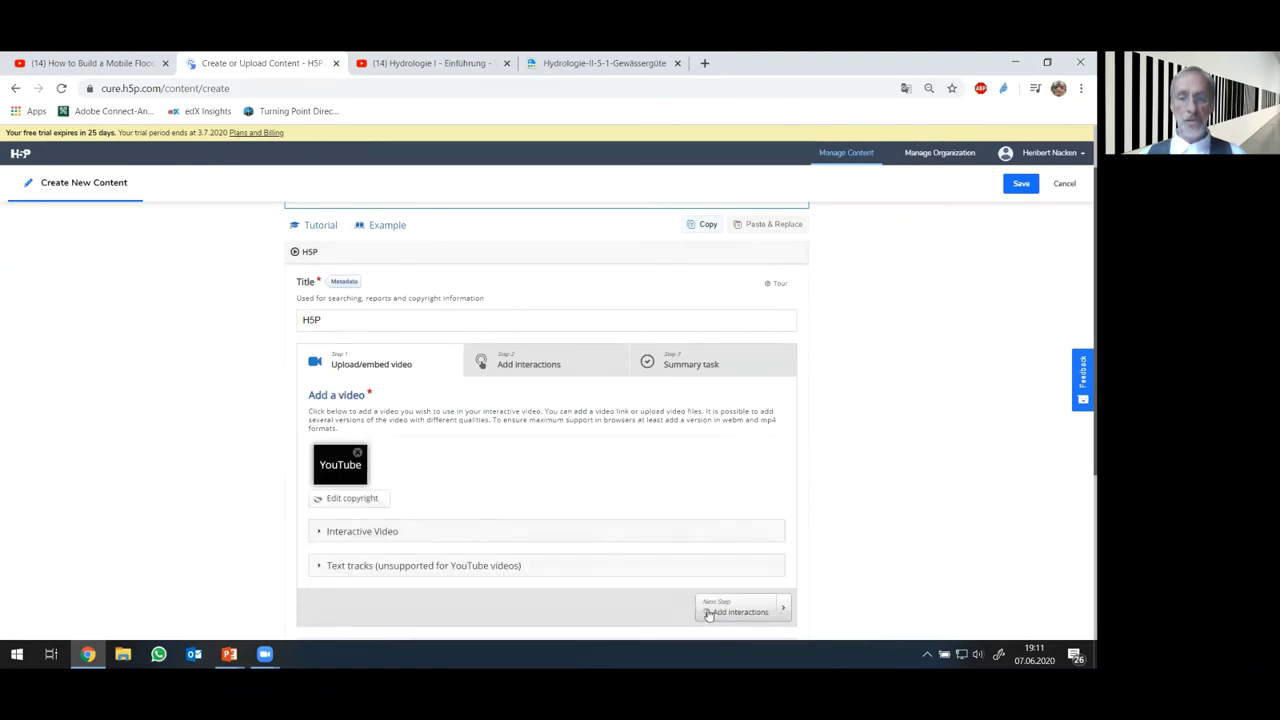
# Go to the Add interactions stage and pause the video at 1:14.
pyautogui.click(521, 366)
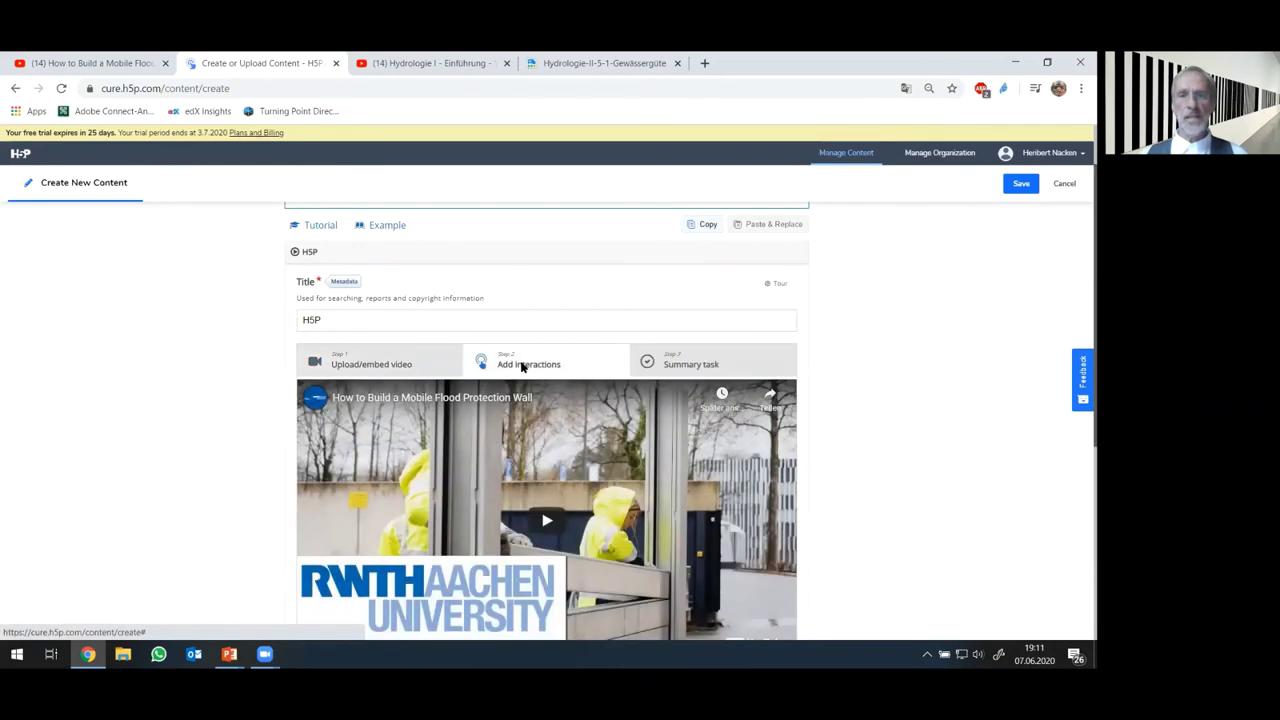
pyautogui.scroll(-2, 521, 368)
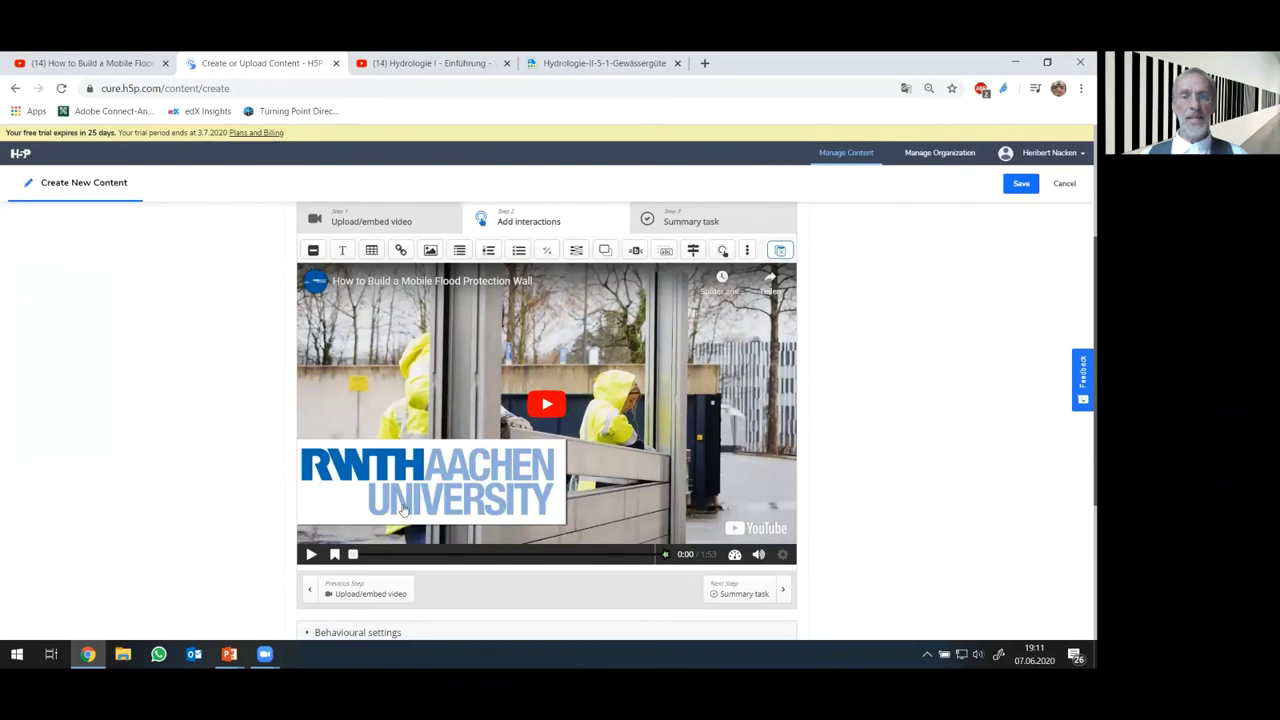
pyautogui.moveTo(357, 562); pyautogui.dragTo(548, 563)
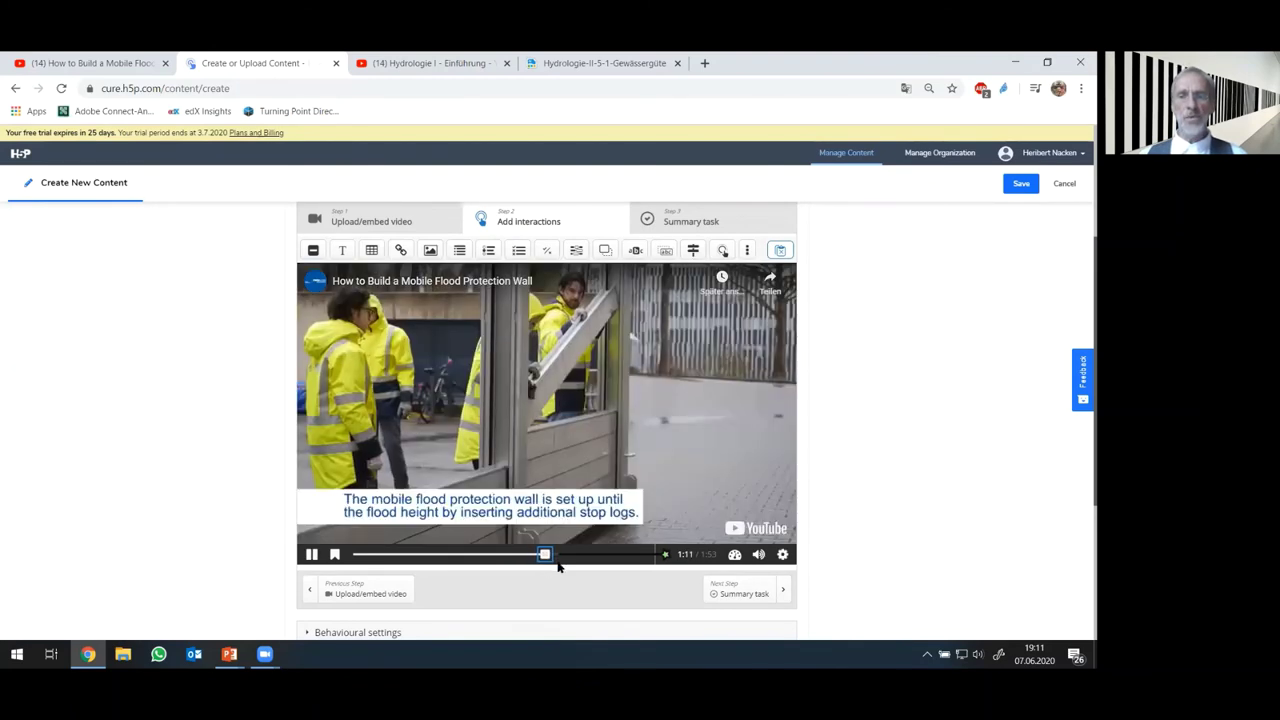
pyautogui.click(311, 555)
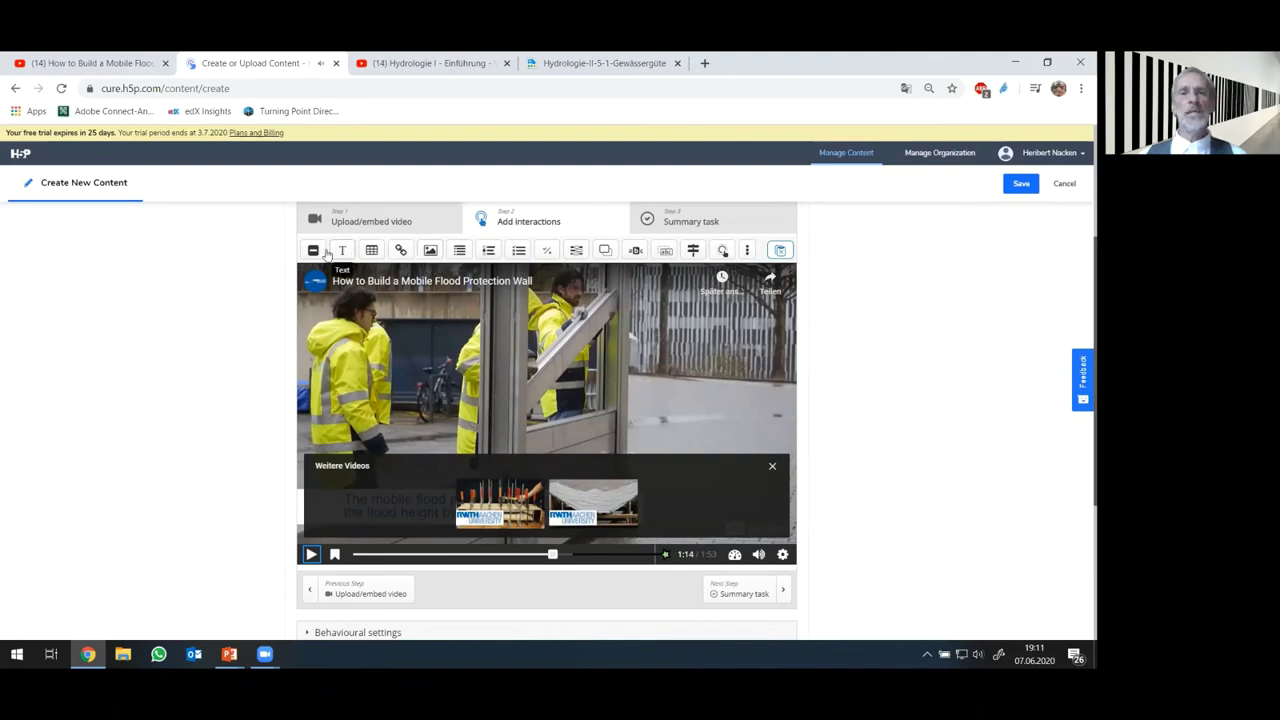
# Add a multiple-choice interaction displayed as a poster, with the question "Was ist hier falsch?" in bold.
pyautogui.click(519, 251)
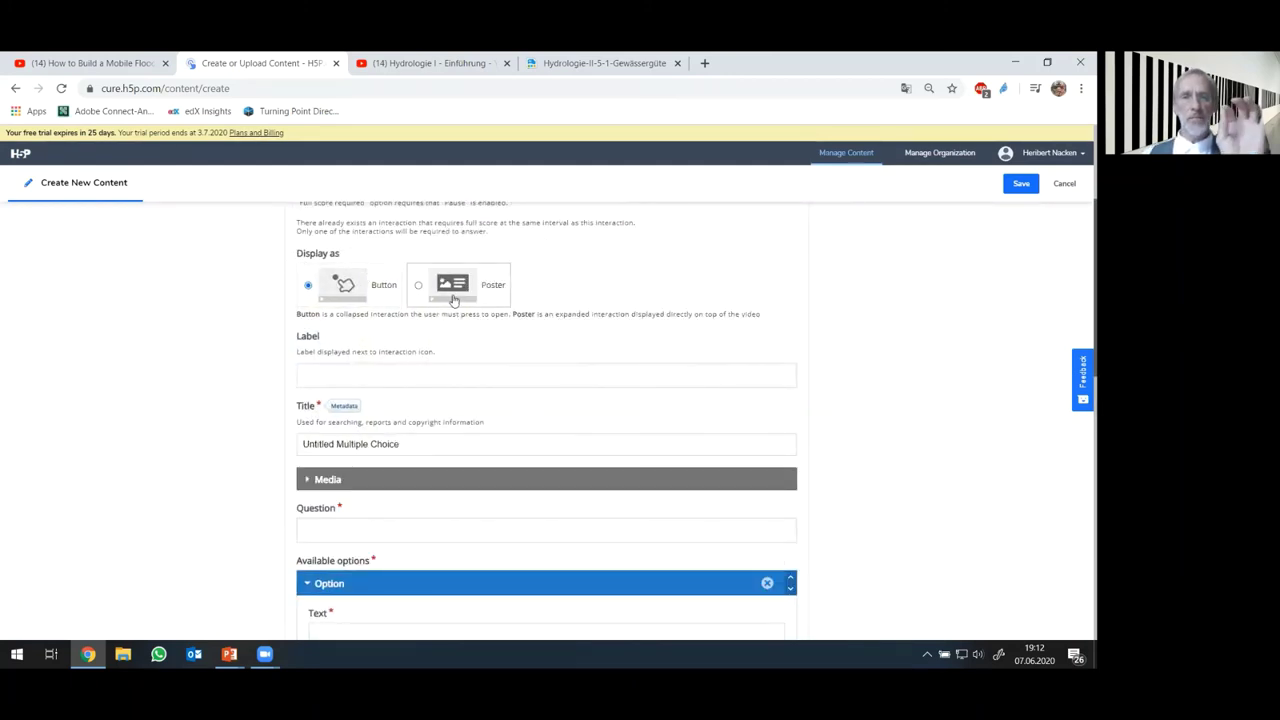
pyautogui.click(453, 298)
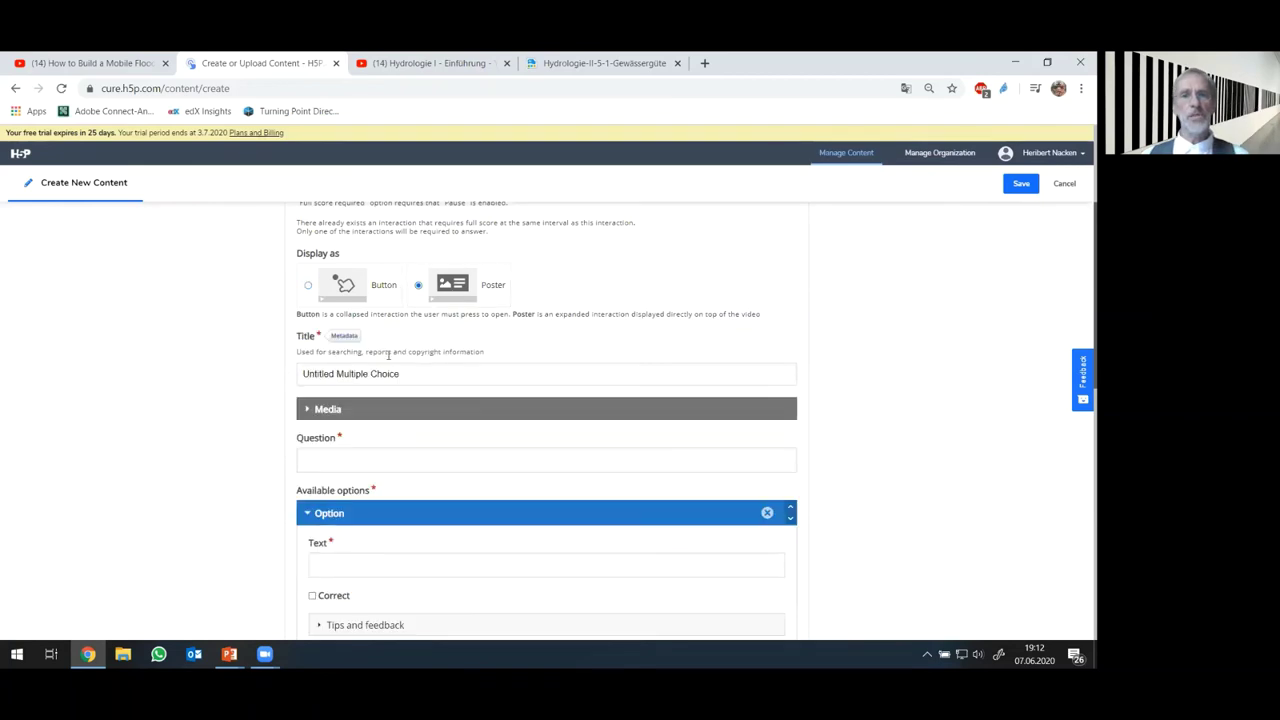
pyautogui.click(369, 452)
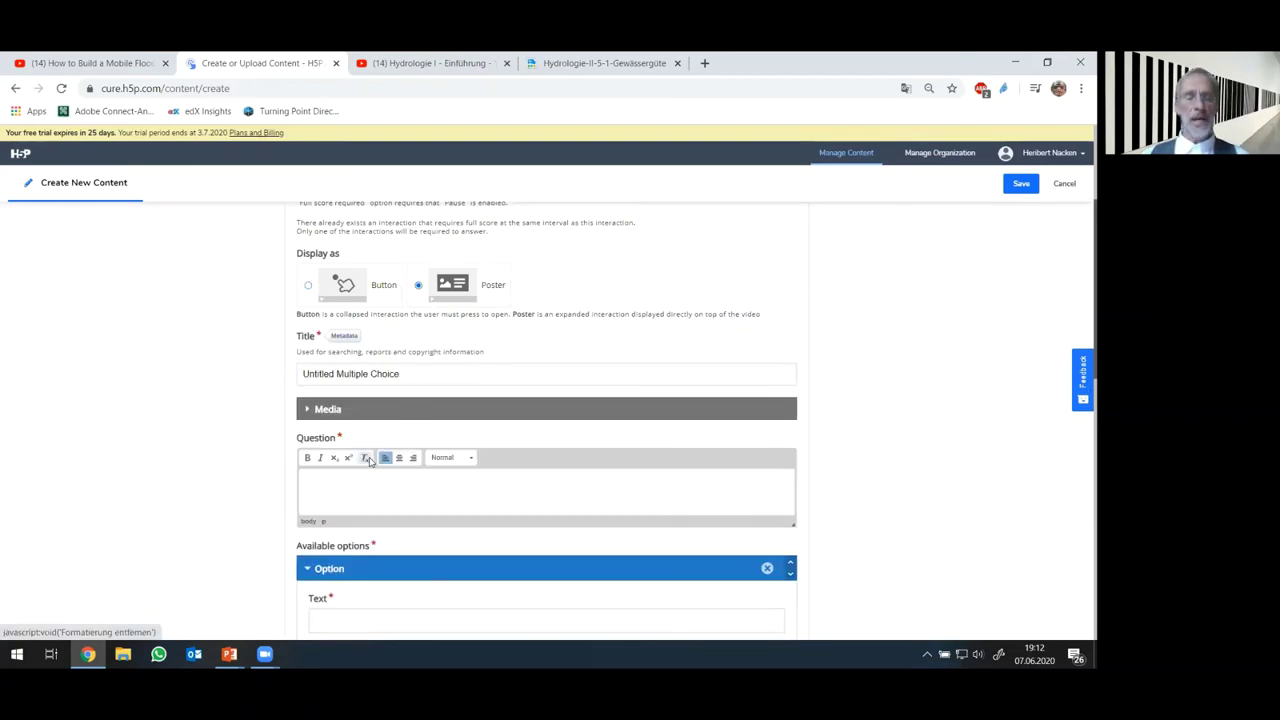
pyautogui.write('W')
pyautogui.press('BackSpace')
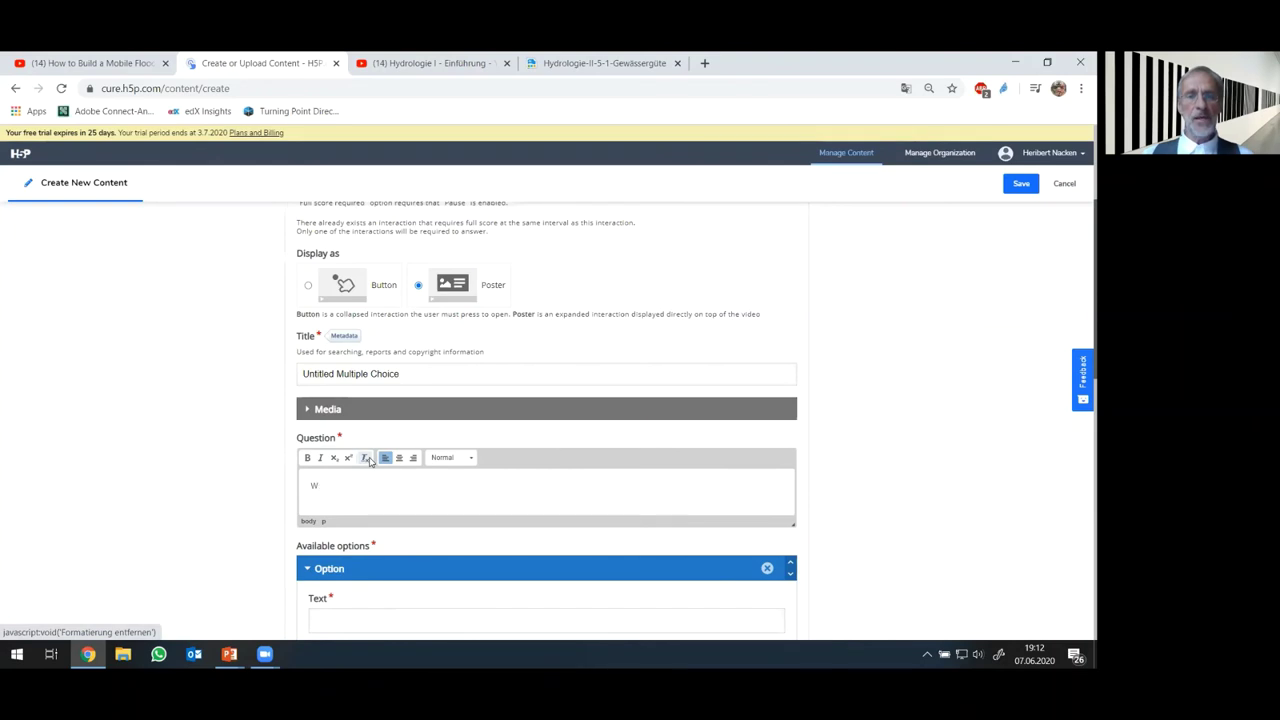
pyautogui.write('as ist hier')
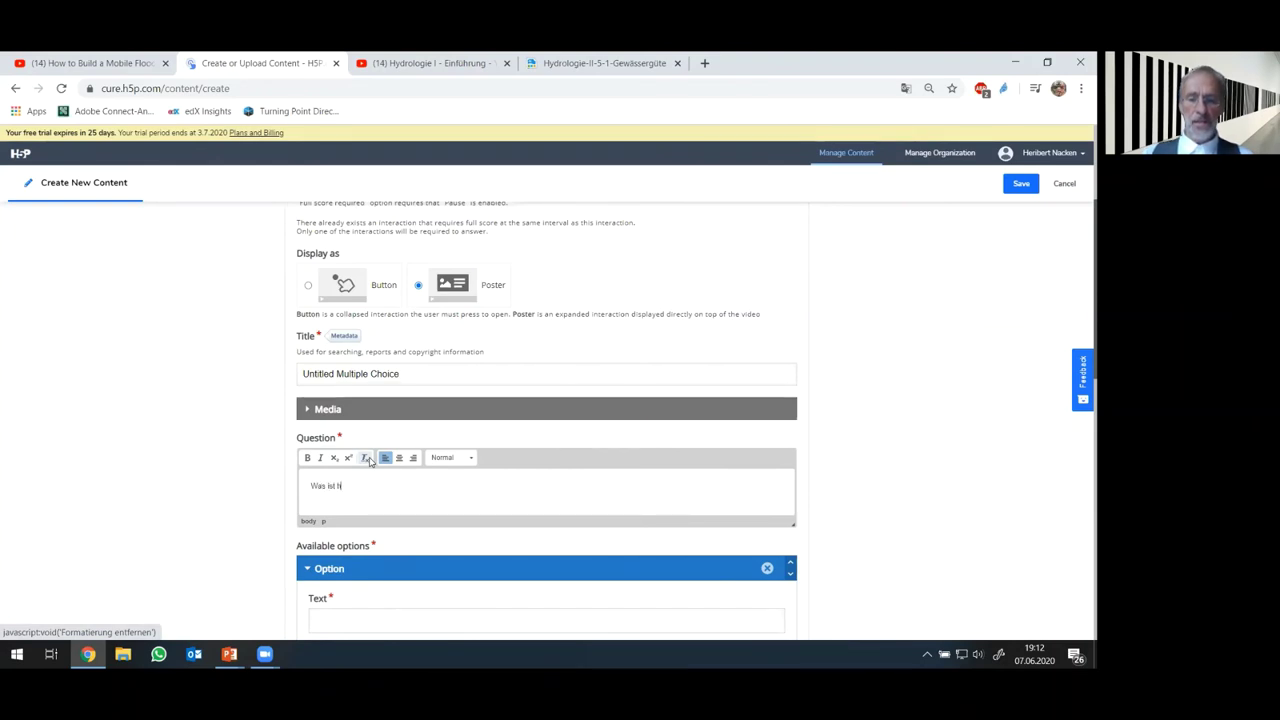
pyautogui.write(' falsch')
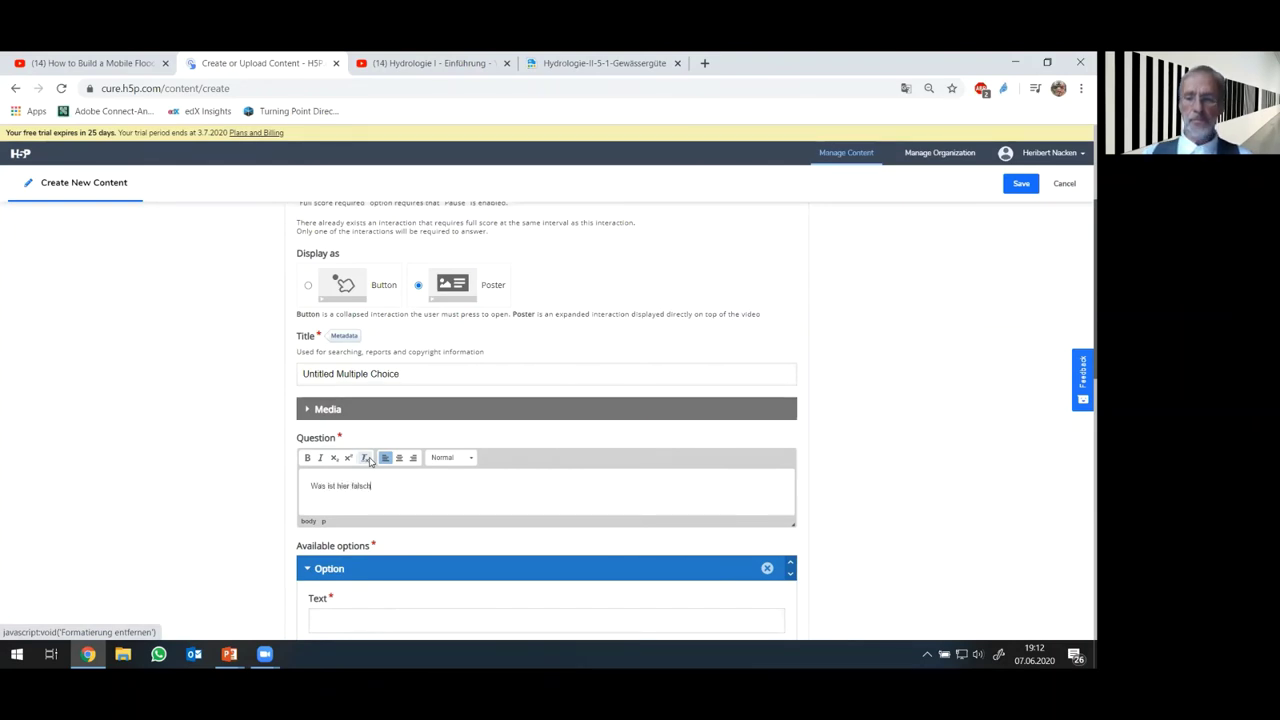
pyautogui.write('?')
pyautogui.moveTo(397, 486); pyautogui.dragTo(296, 480)
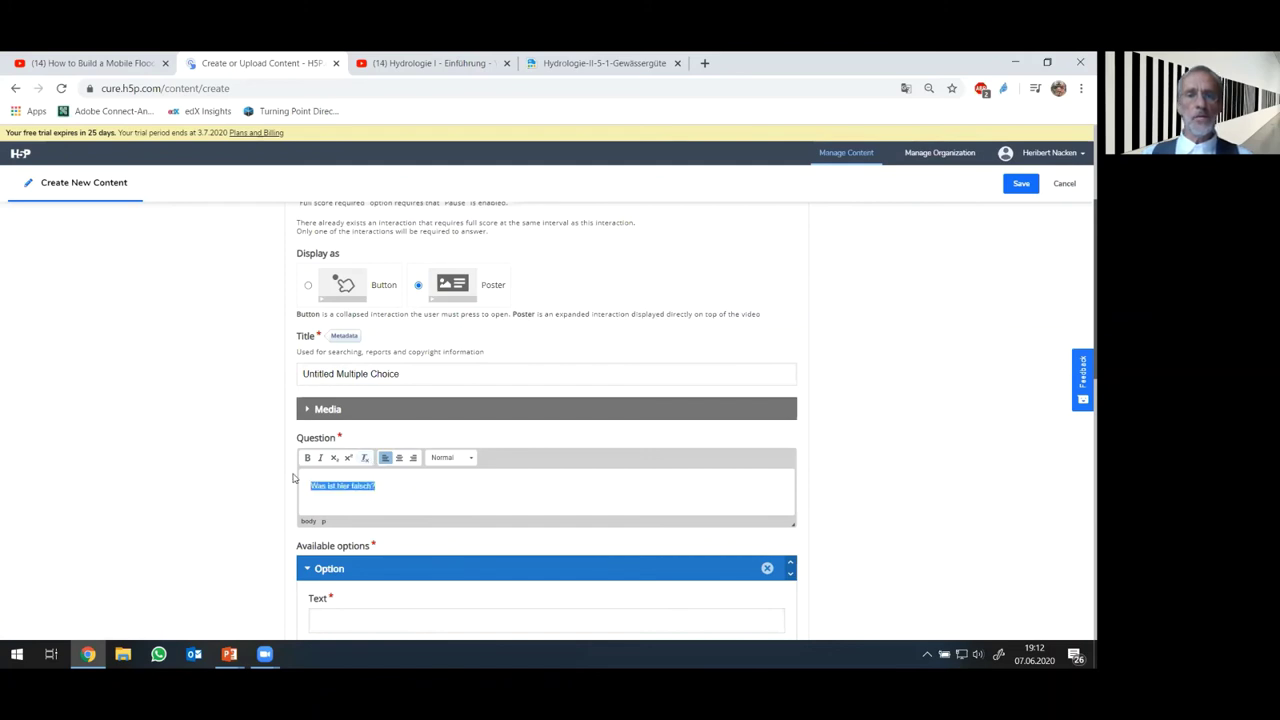
pyautogui.click(307, 458)
# Fill in the first answer option as "Die Dammnbalken dürfen nicht ..." and mark it as correct.
pyautogui.scroll(-3, 351, 471)
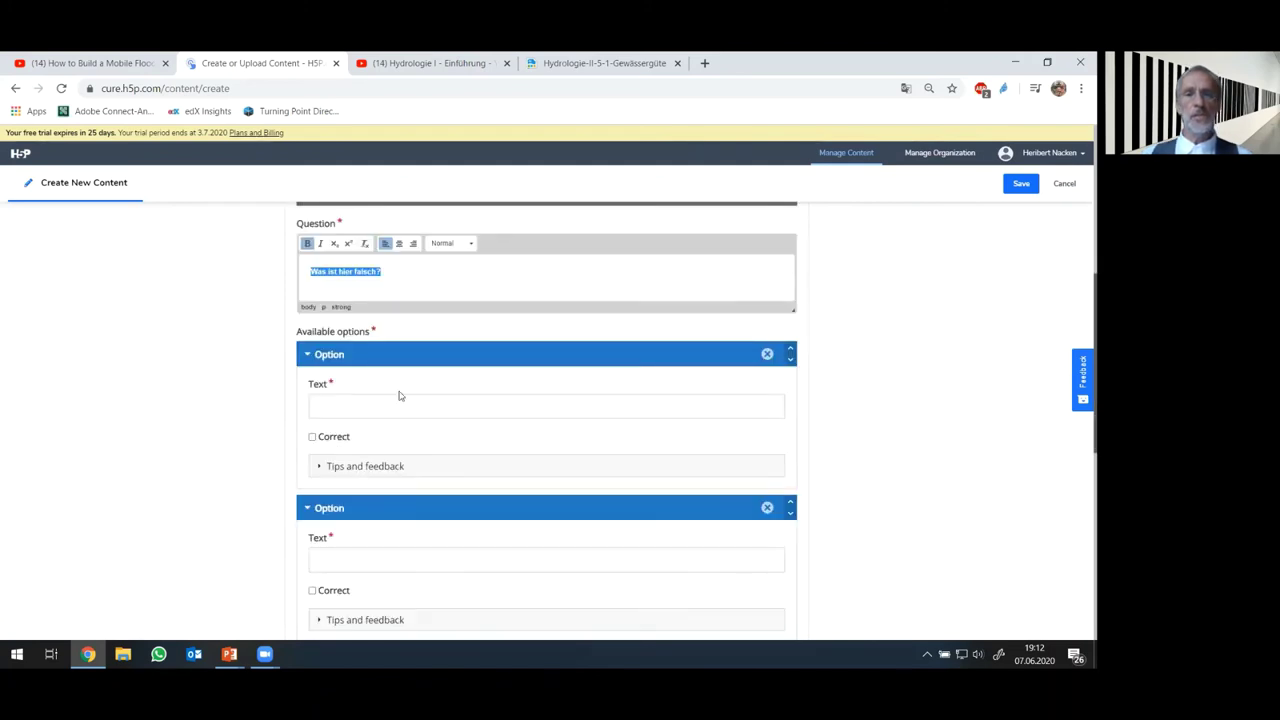
pyautogui.click(365, 410)
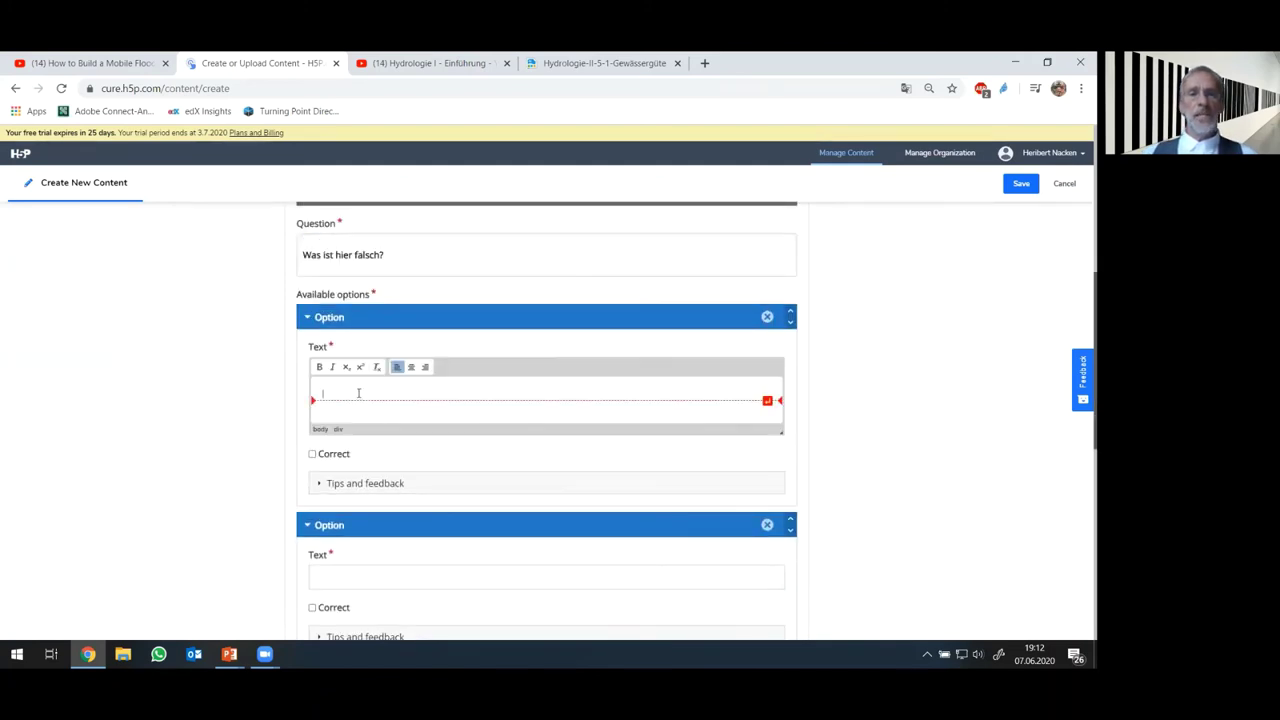
pyautogui.click(358, 393)
pyautogui.write('Die Dammba')
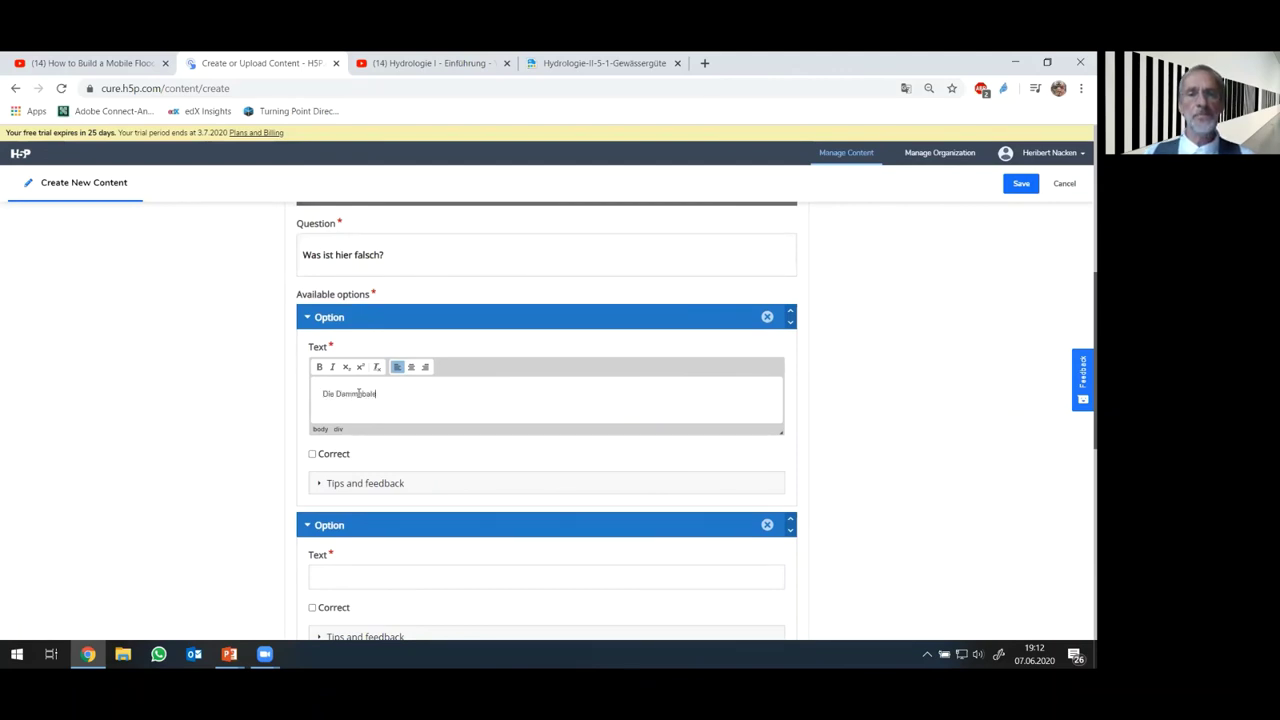
pyautogui.write('lken dürfen nicht ...')
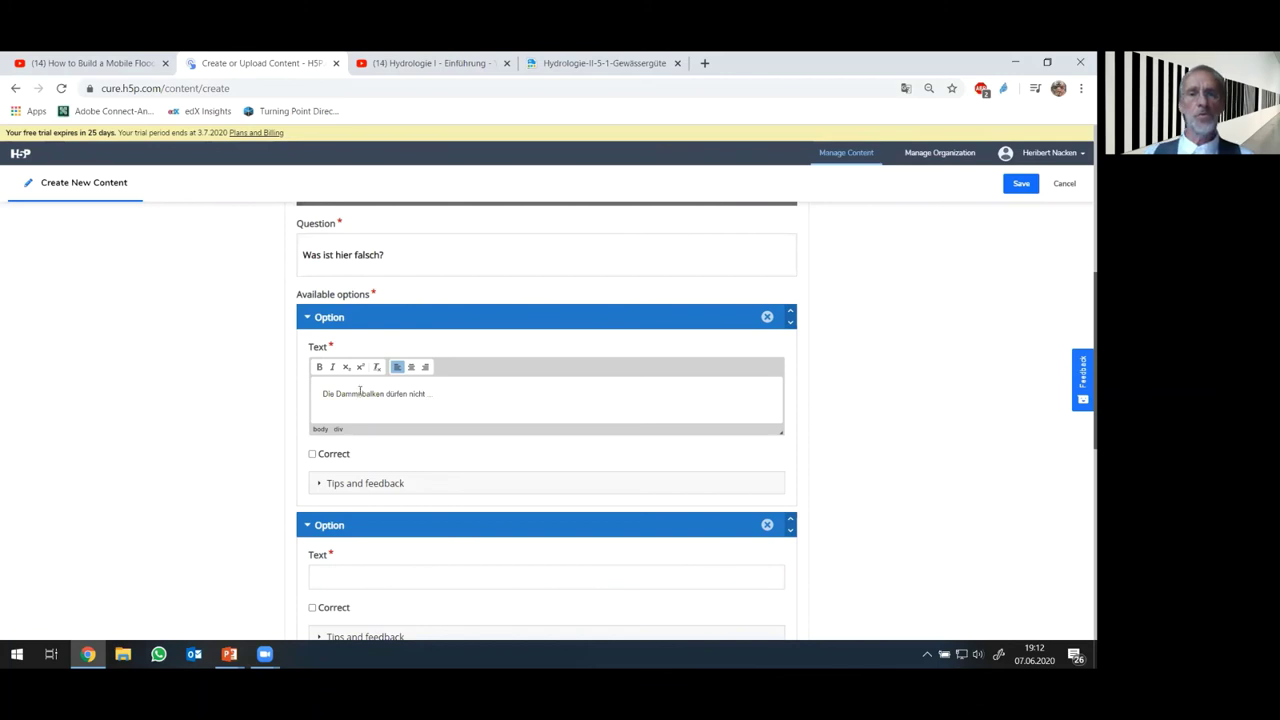
pyautogui.click(312, 454)
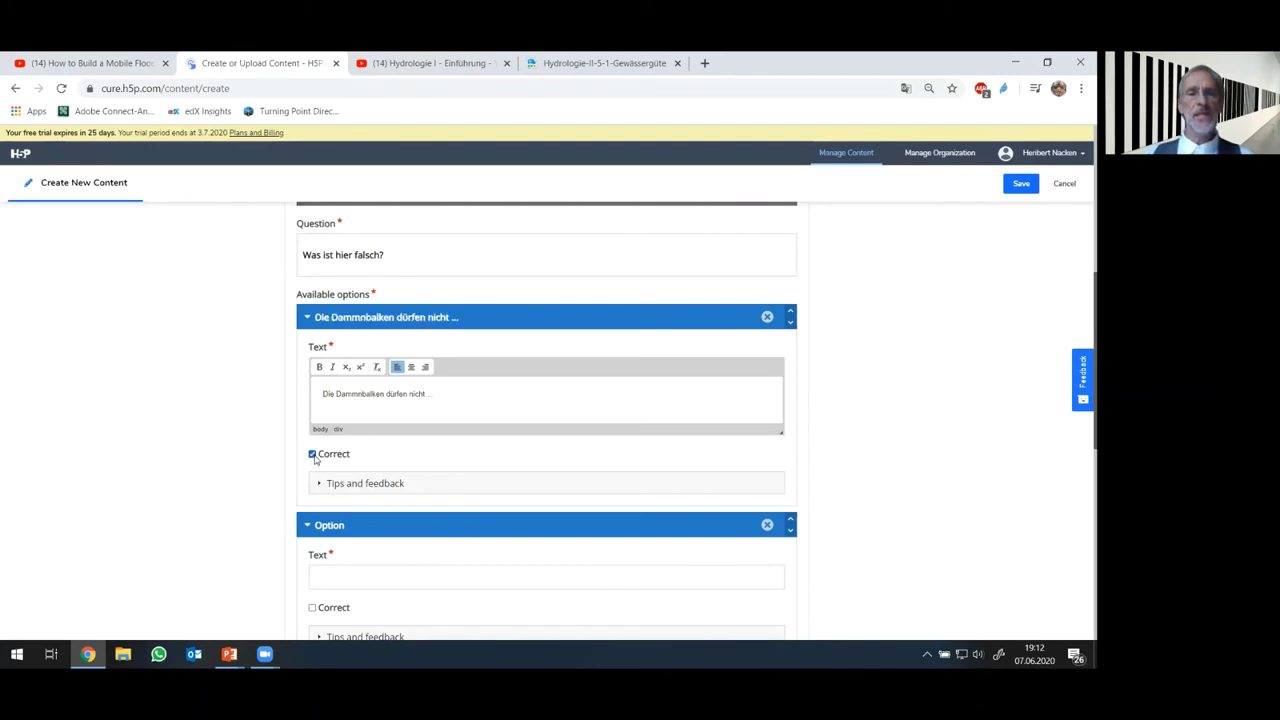
# Fill in the second answer option as "Ich sehe keine Fehler.".
pyautogui.scroll(-3, 323, 466)
pyautogui.click(337, 442)
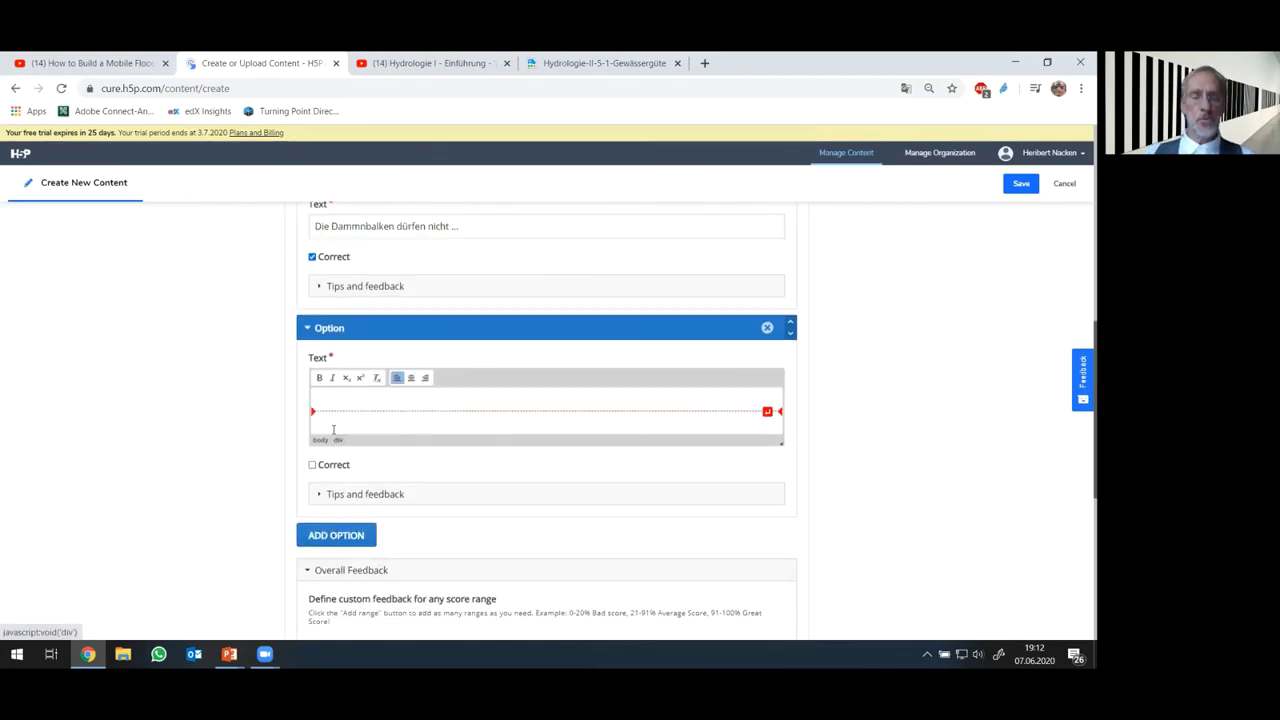
pyautogui.write('Ich sehe')
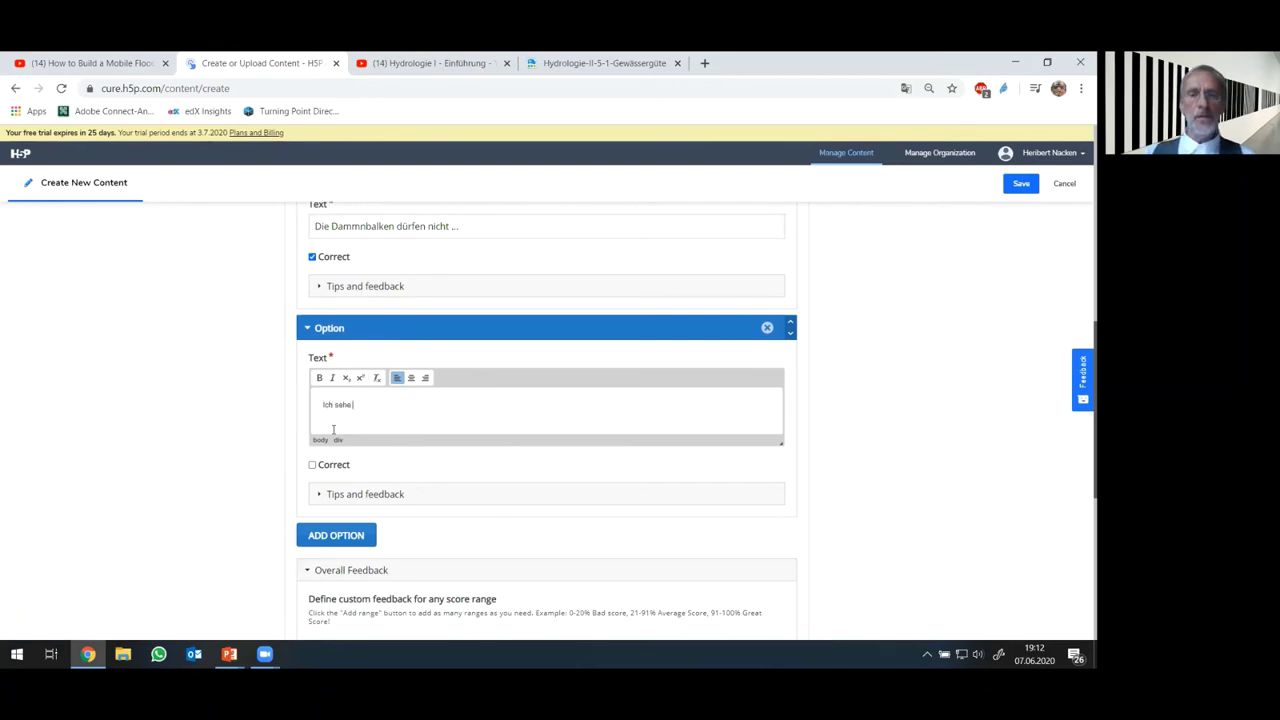
pyautogui.write(' keinene Feh')
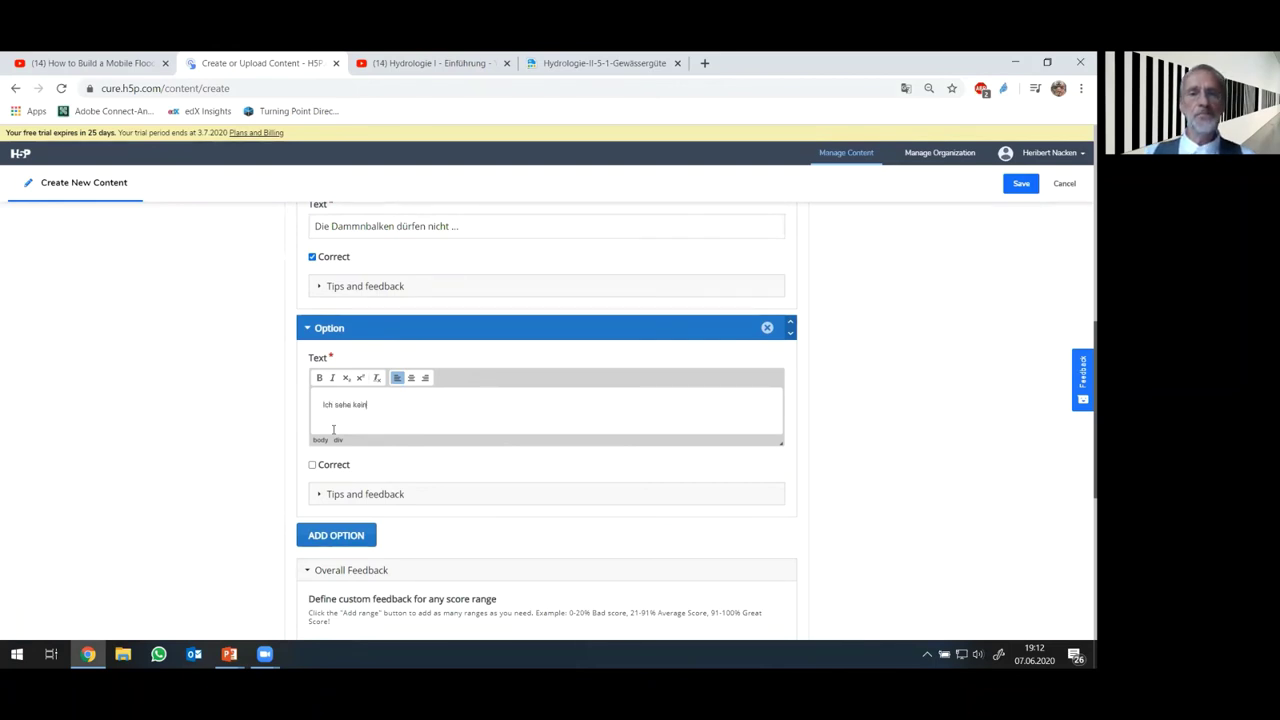
pyautogui.write('le')
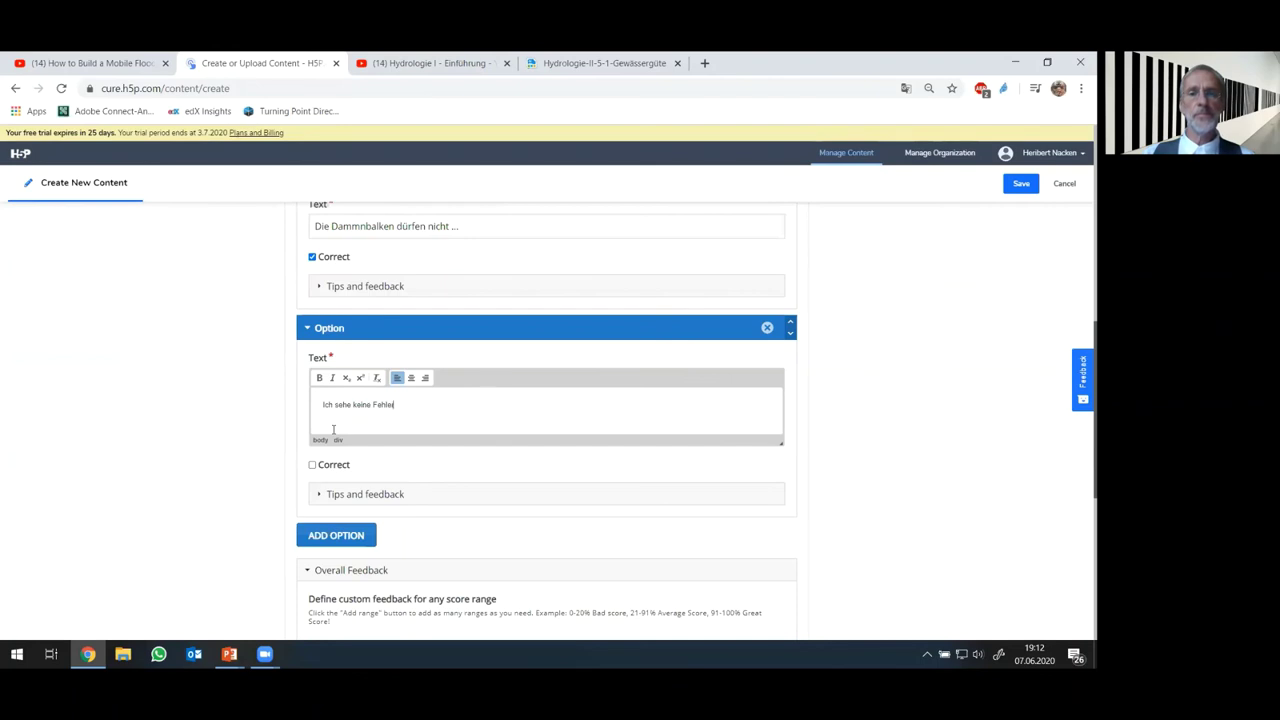
pyautogui.write('r')
# Add a third answer option with the text "Die Dammbalken liegen falsch rum".
pyautogui.scroll(-1, 362, 460)
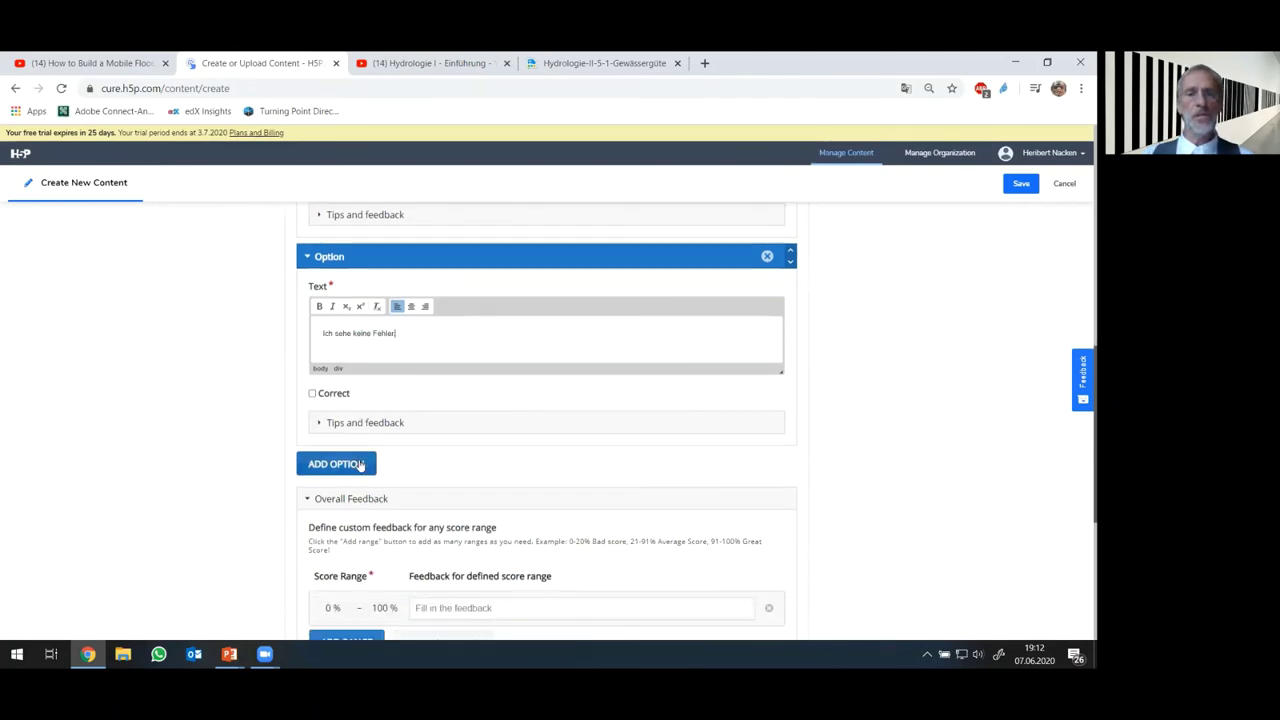
pyautogui.click(360, 465)
pyautogui.scroll(-1, 360, 483)
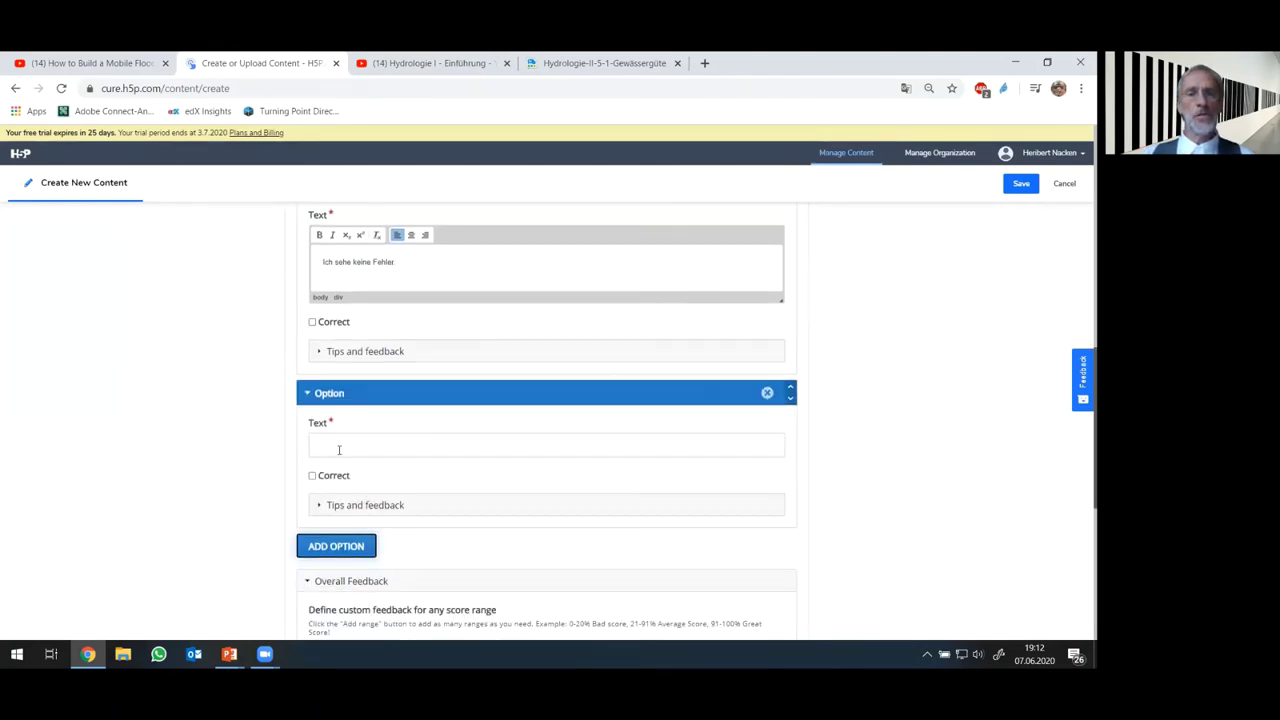
pyautogui.click(339, 450)
pyautogui.write('Die Damm')
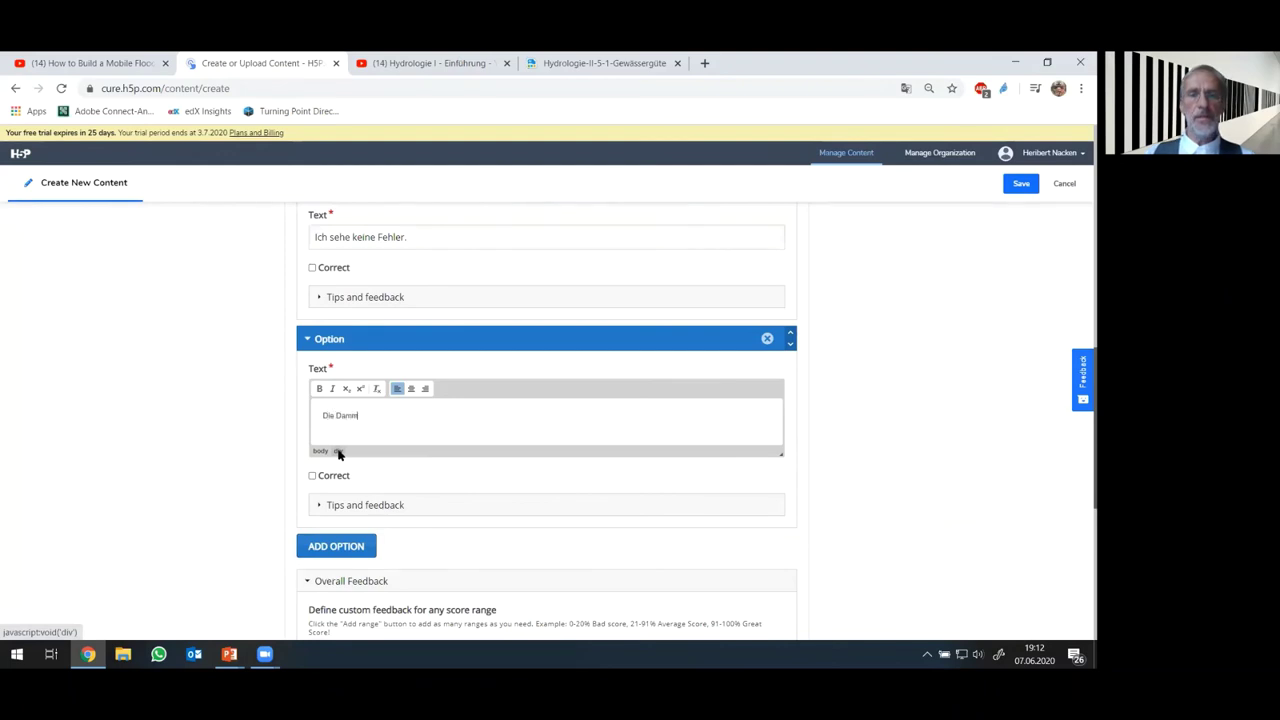
pyautogui.write('balken')
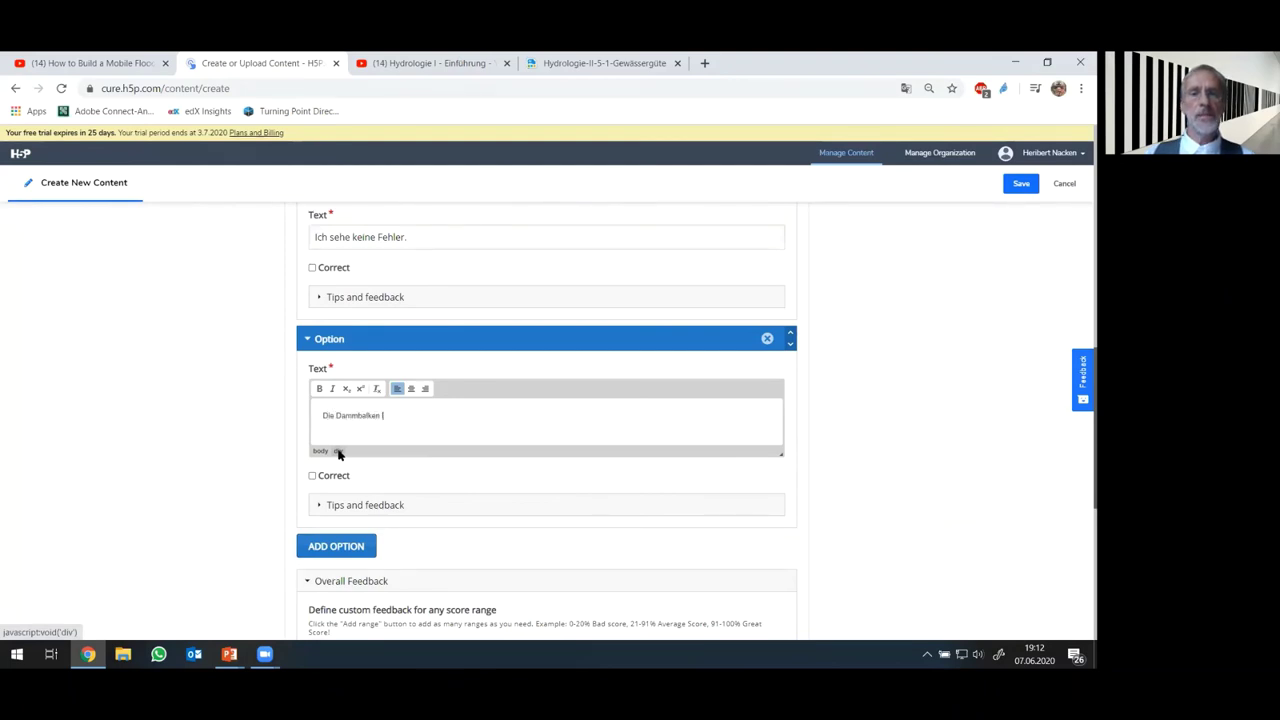
pyautogui.write(' liegen falsch')
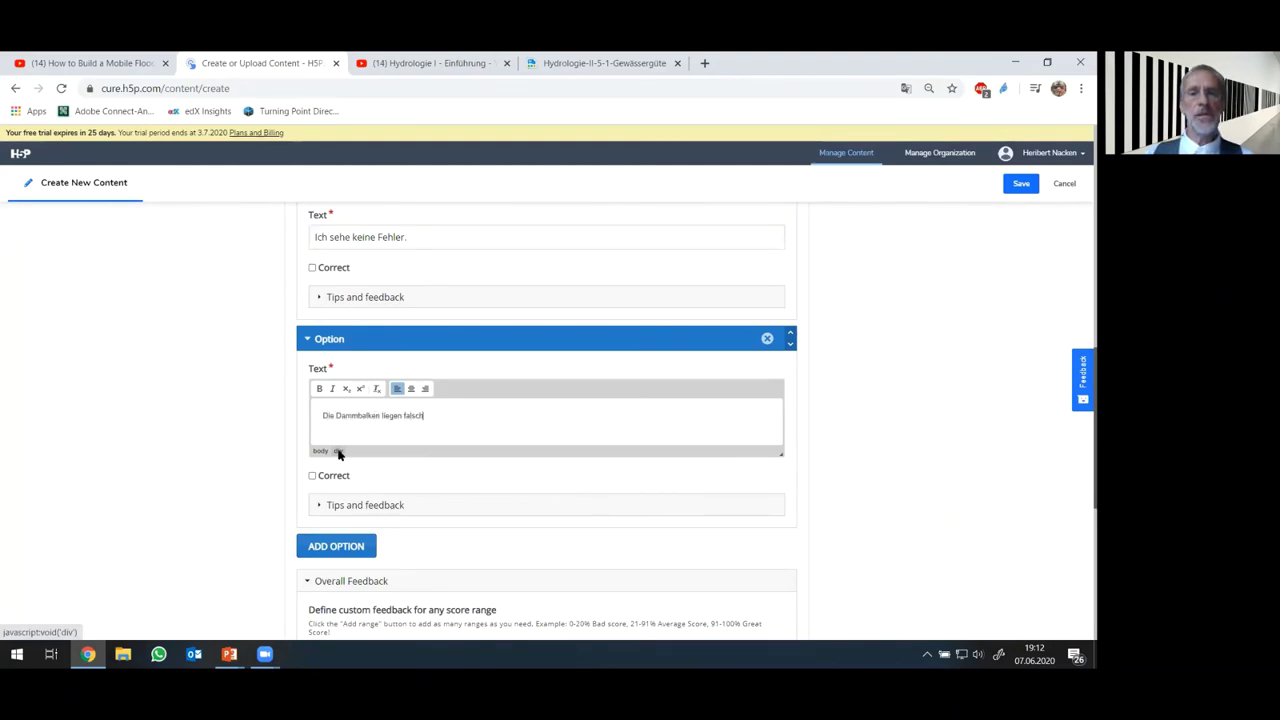
pyautogui.write(' rum')
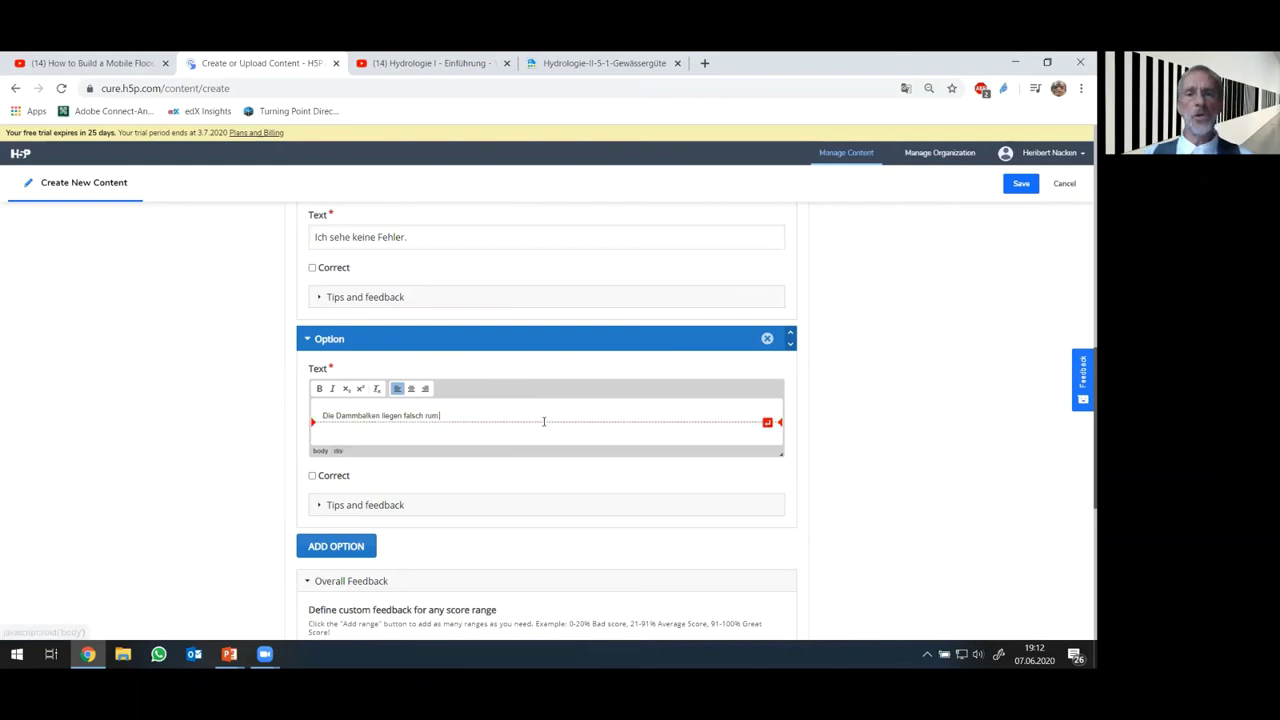
# Finish editing the multiple-choice interaction and save the interactive video.
pyautogui.scroll(-2, 466, 400)
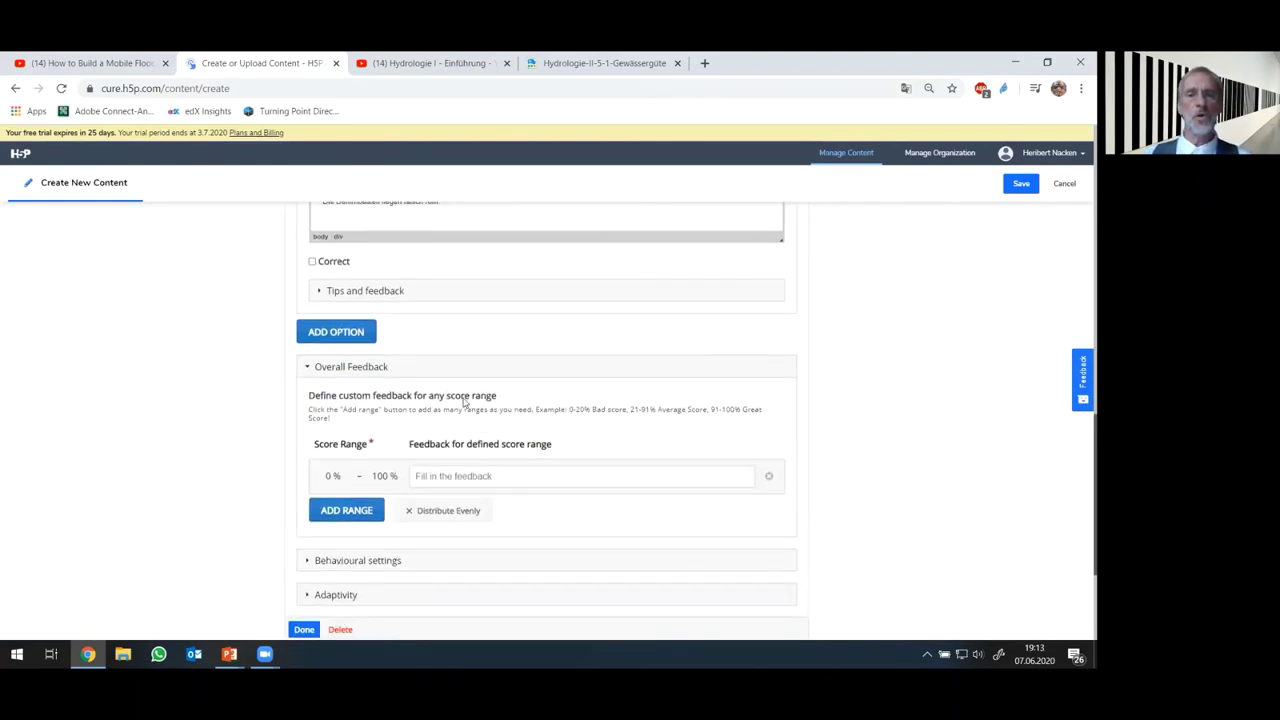
pyautogui.scroll(7, 463, 400)
pyautogui.scroll(3, 463, 403)
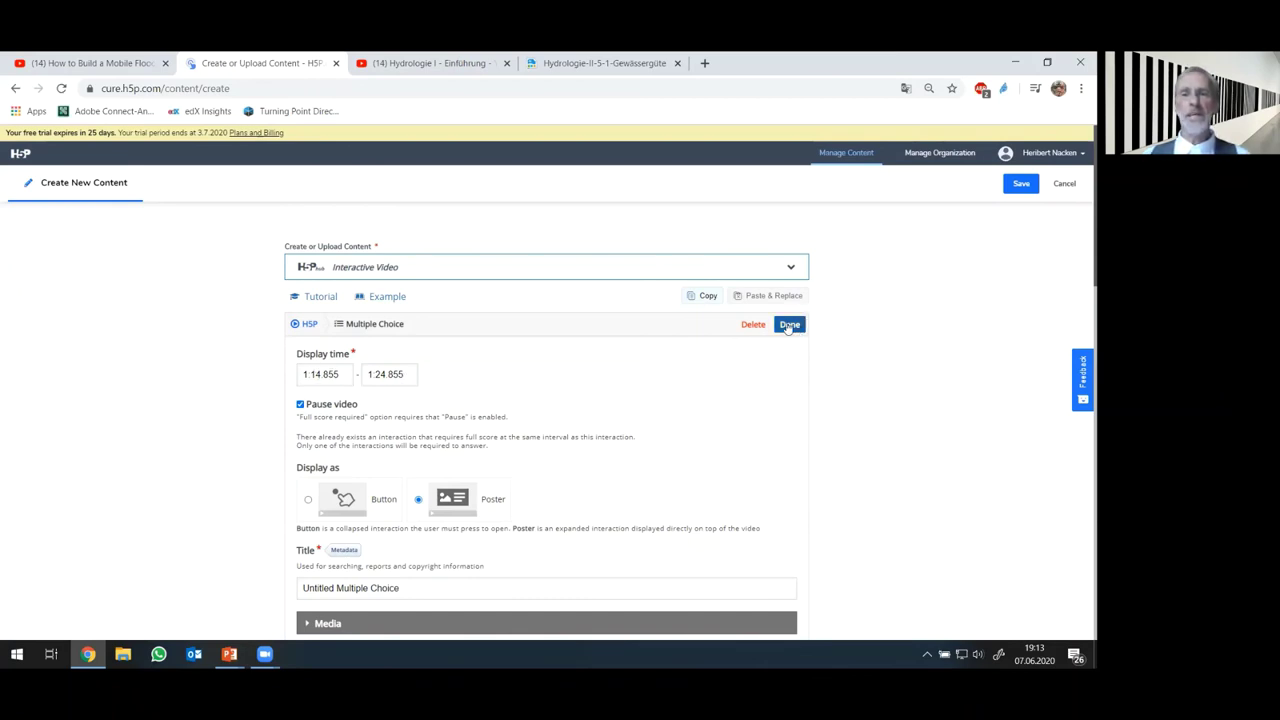
pyautogui.click(1019, 188)
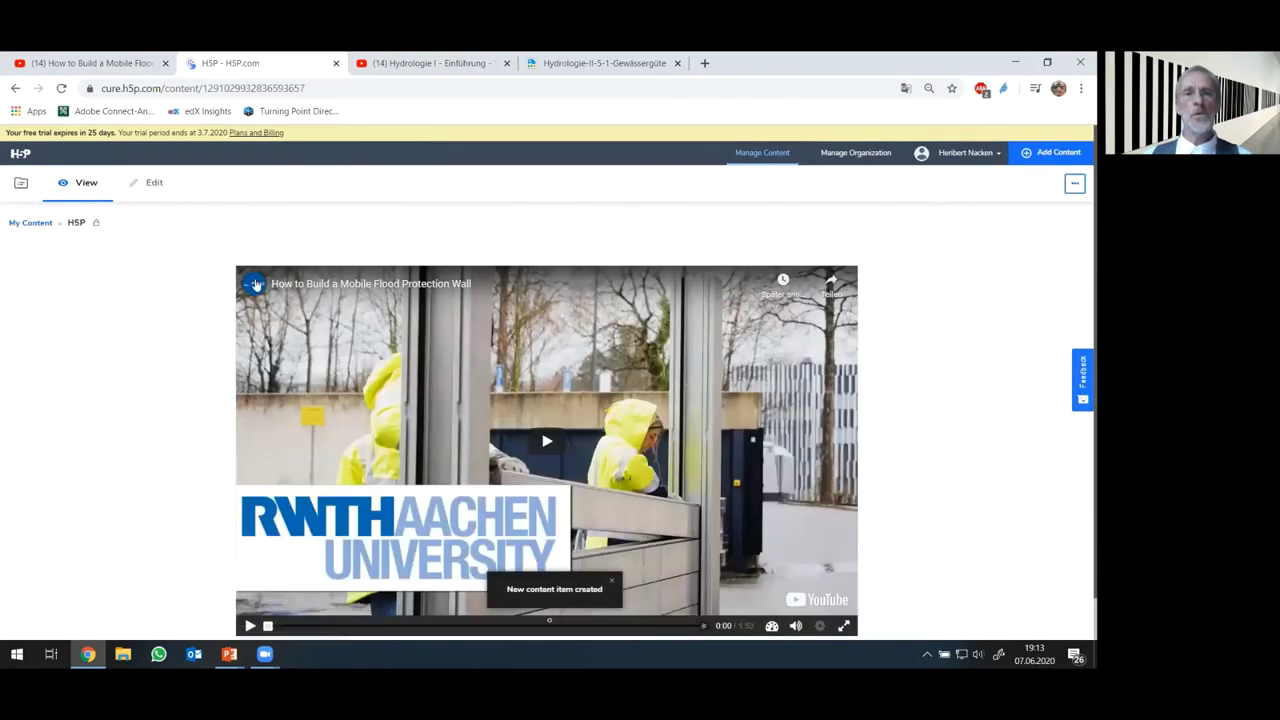
# Choose the Public publishing status for the "H5P" video in My Content, select its external link and show its embed code.
pyautogui.click(32, 224)
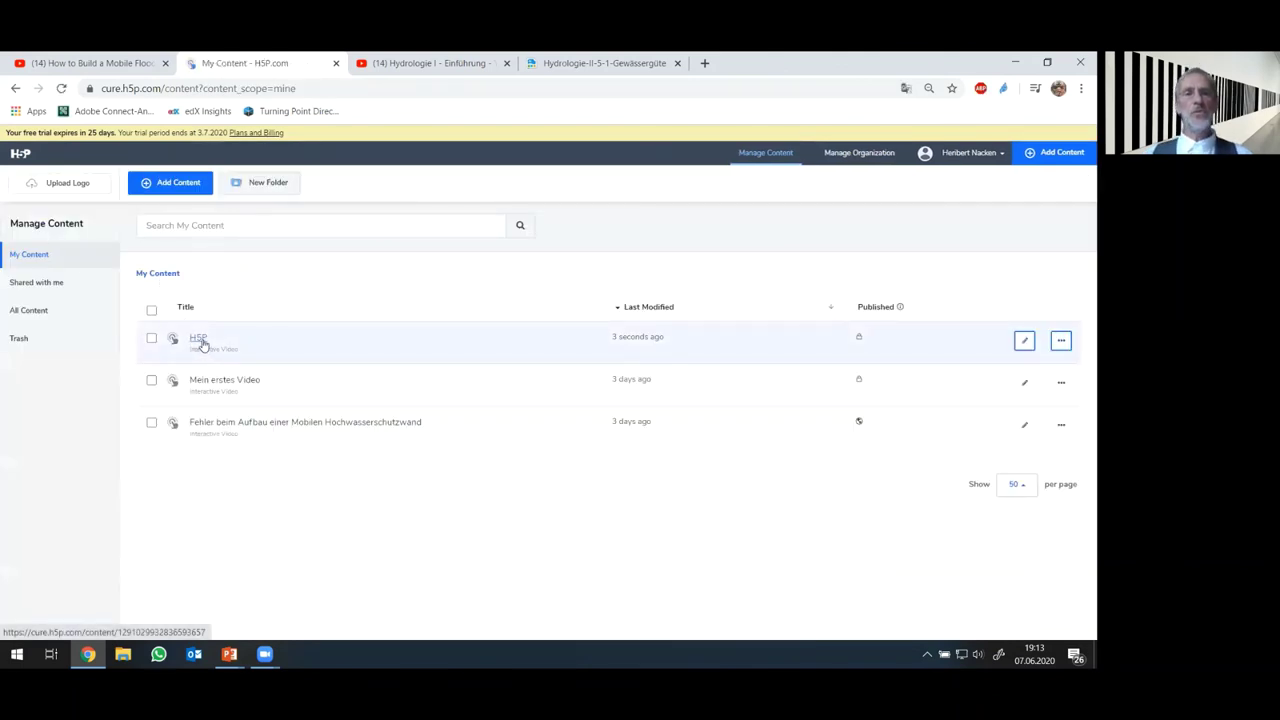
pyautogui.click(1066, 343)
pyautogui.click(1035, 456)
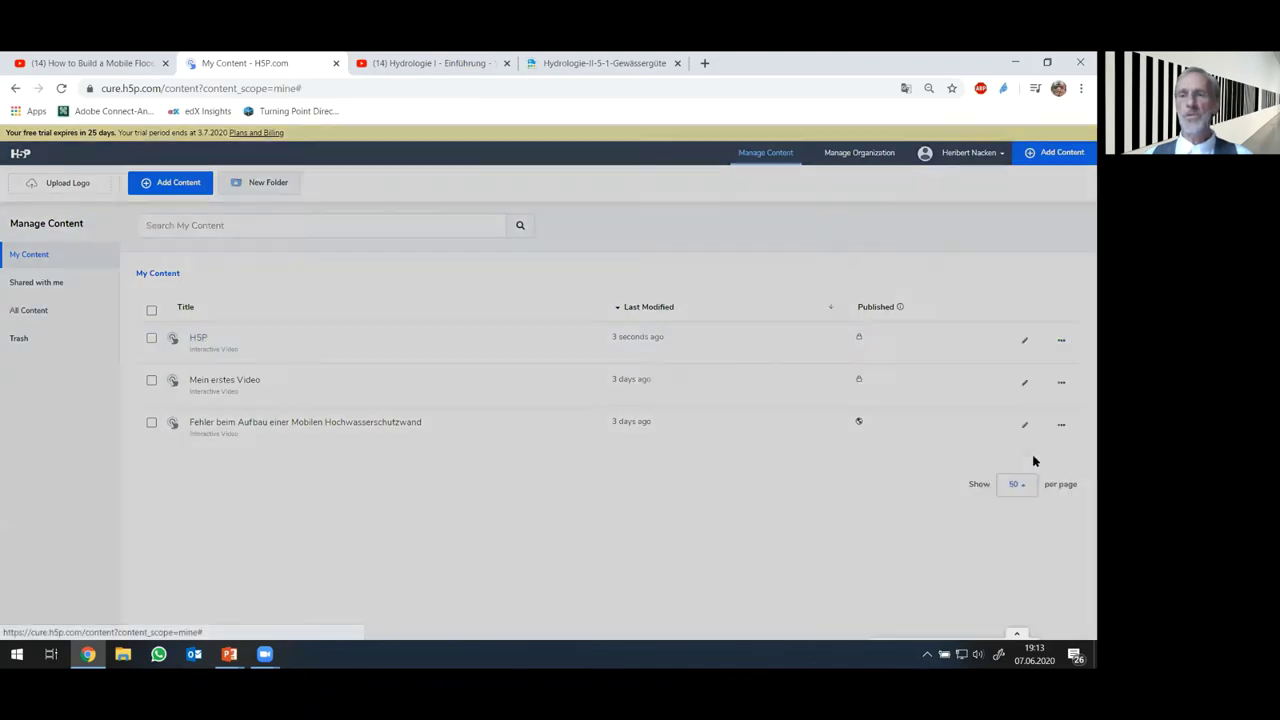
pyautogui.click(409, 430)
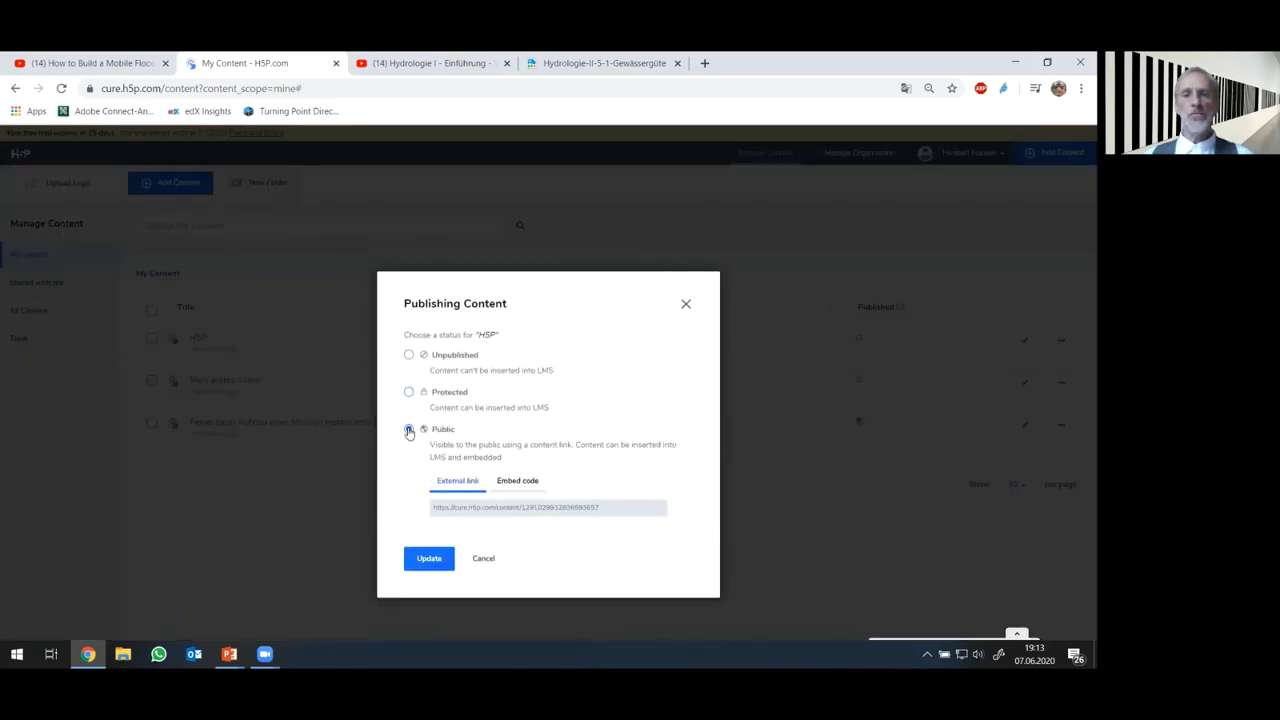
pyautogui.click(640, 511)
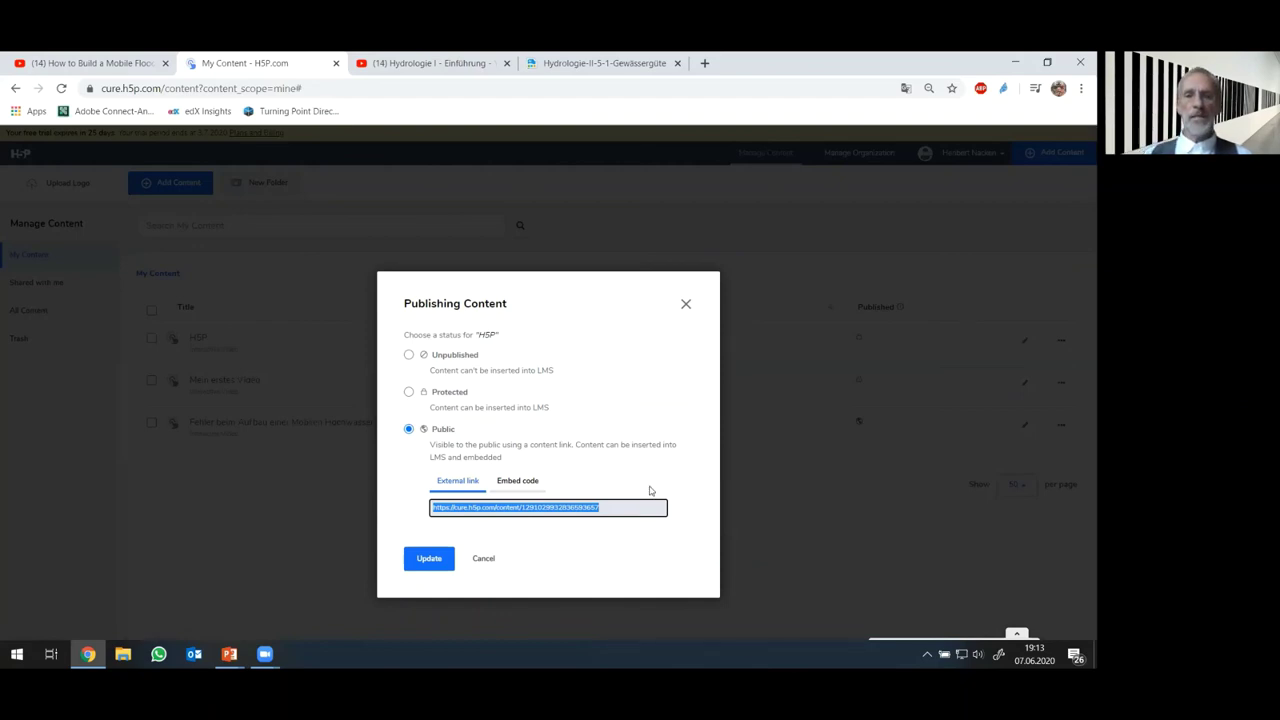
pyautogui.click(535, 482)
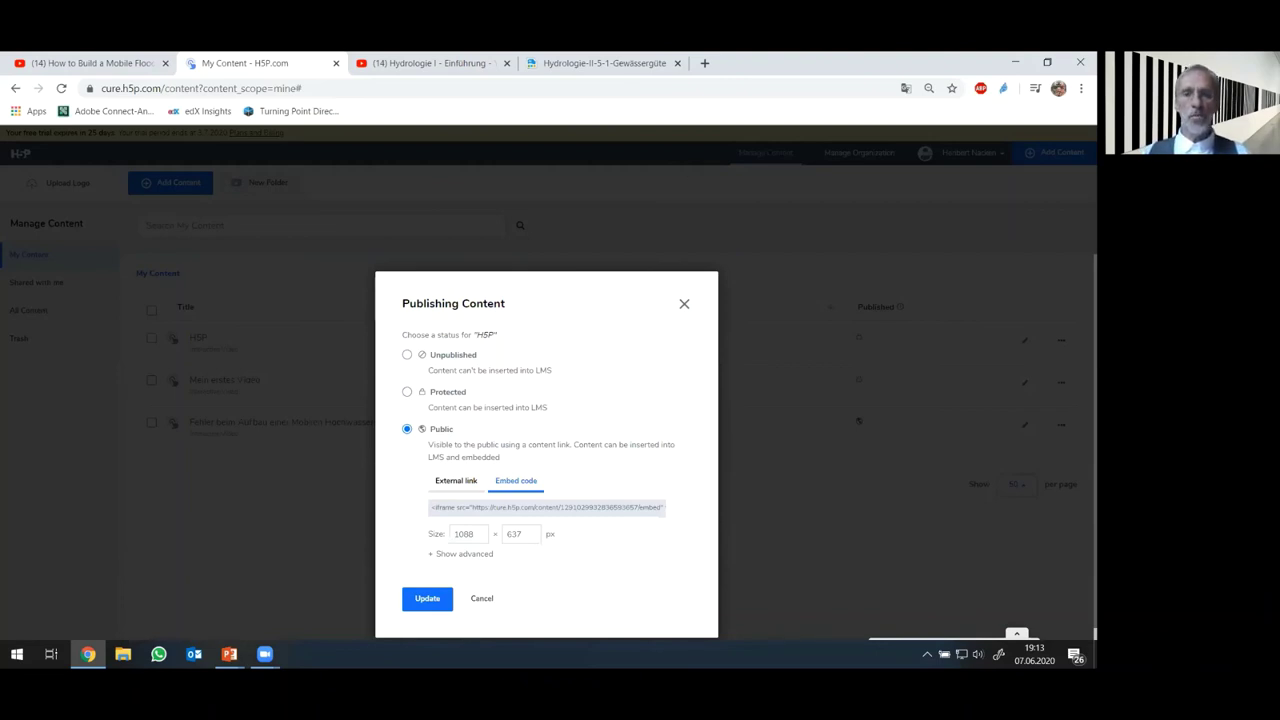
# Switch to the PowerPoint presentation and advance to the slide "Grundlegendes zu H5P und weitere Optionen".
pyautogui.hotkey('alt', 'Tab')
pyautogui.press('Right')
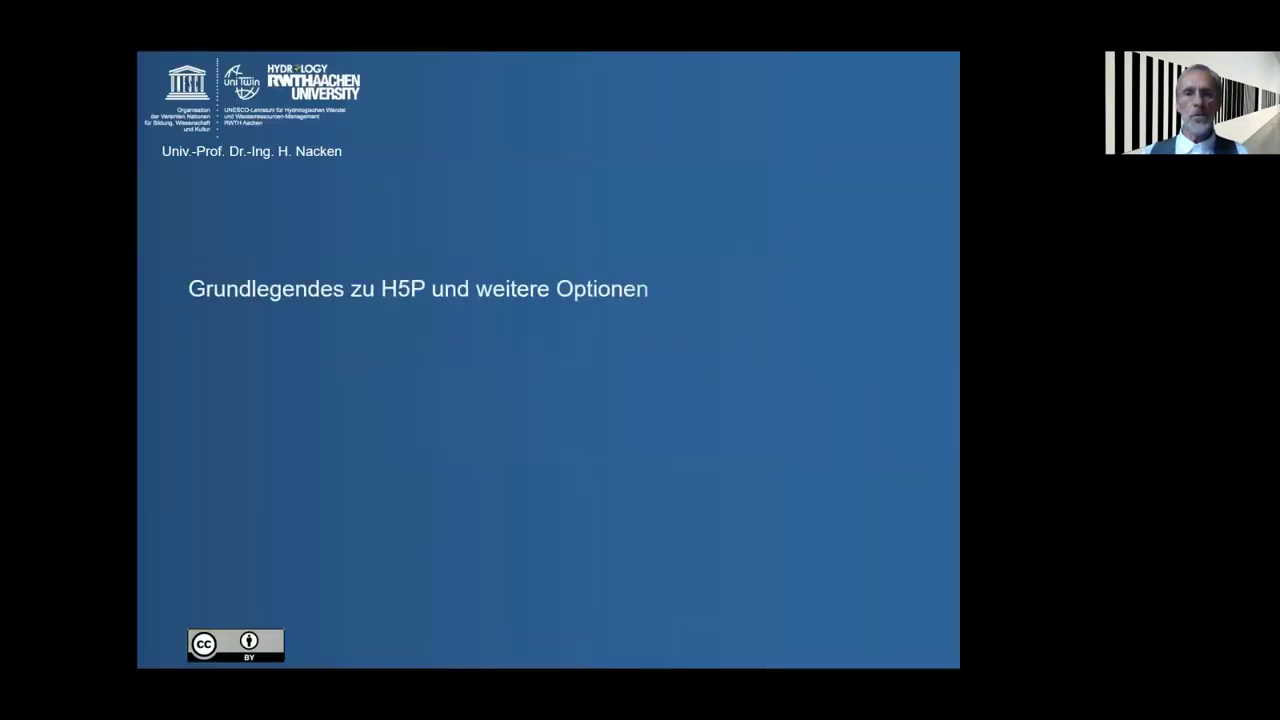